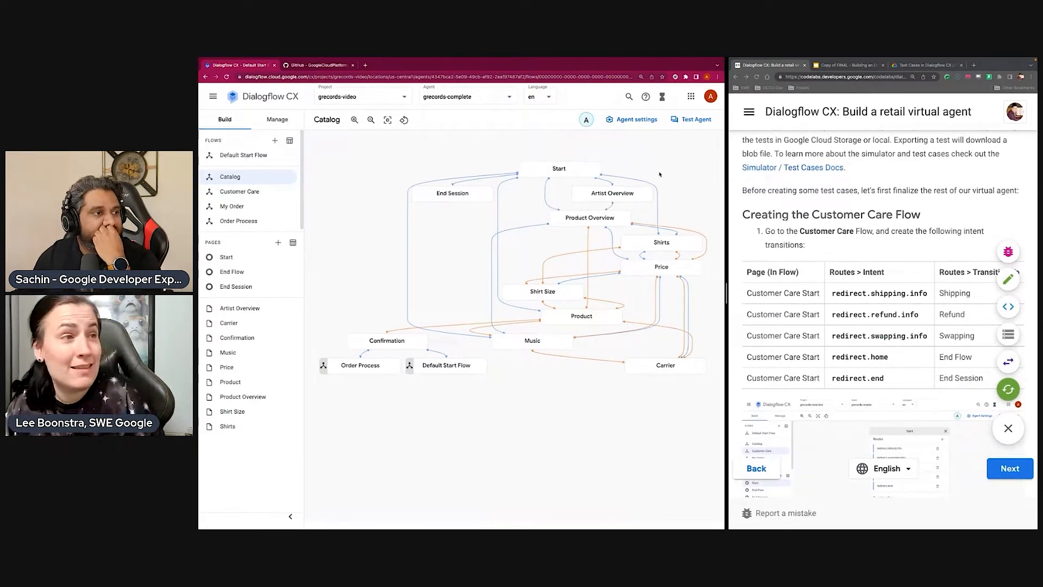
Open the agent simulator with the Draft environment and Default Start Flow, ready to start a conversation
scroll(639, 169, right, 2)
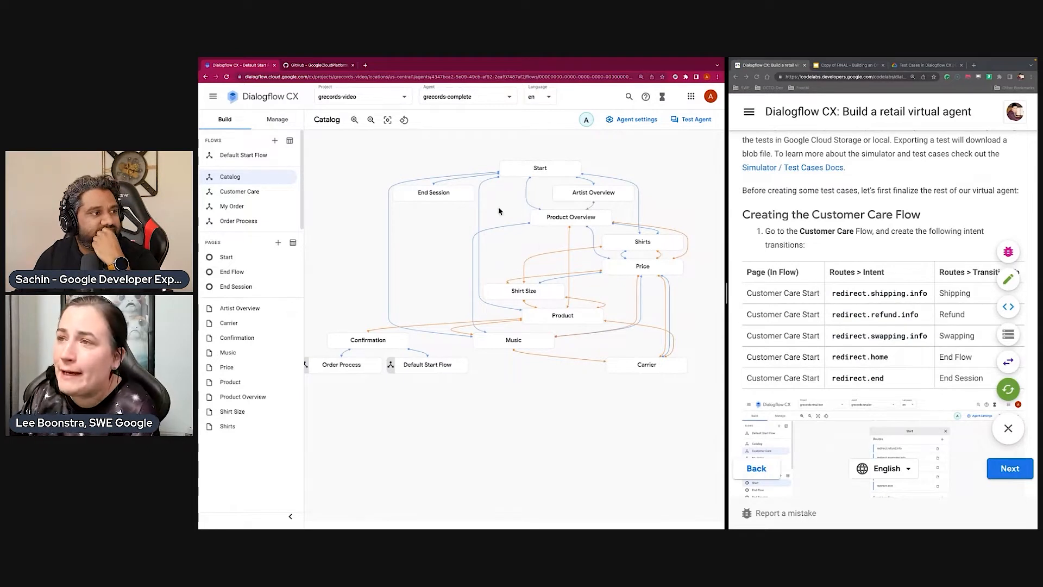
scroll(499, 211, up, 2)
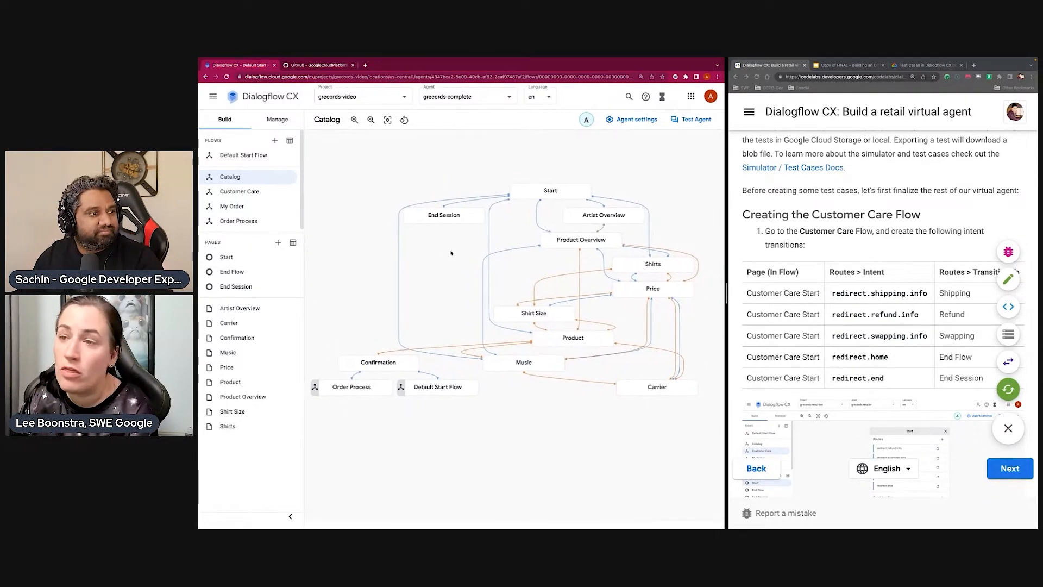
click(696, 120)
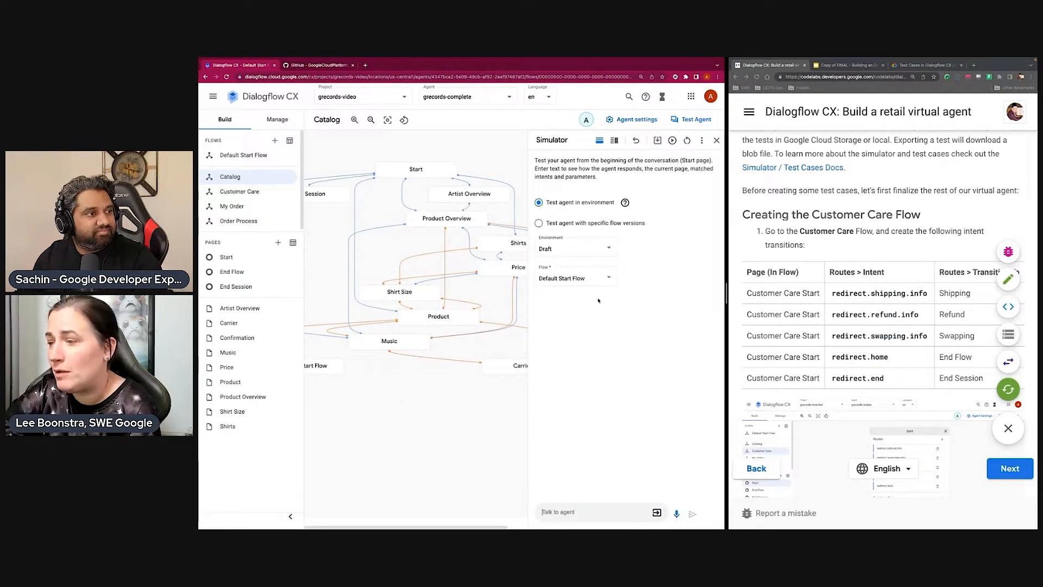
click(593, 513)
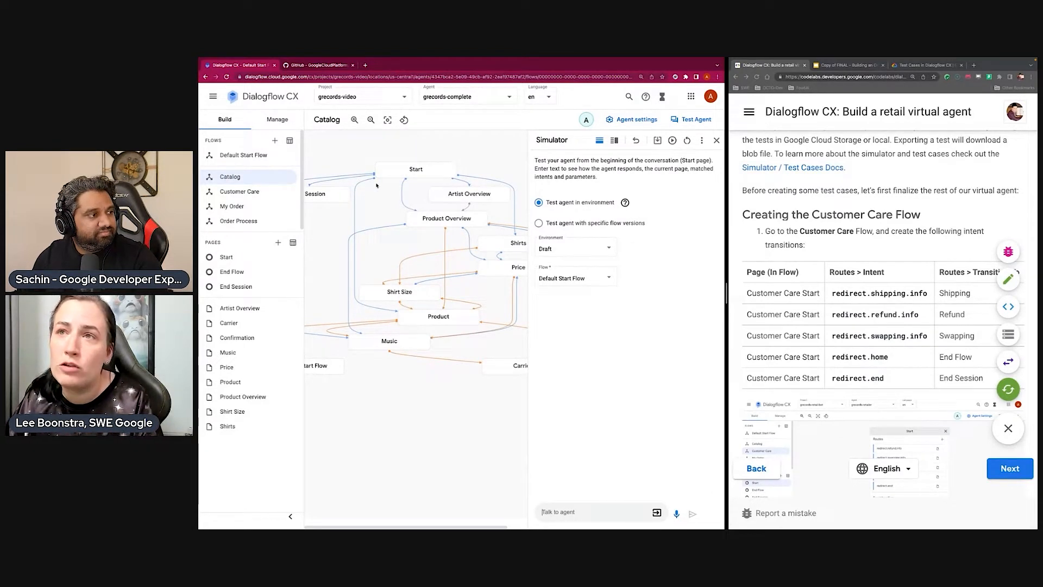
Check the agent's existing test cases, and return to the Catalog flow graph
click(286, 123)
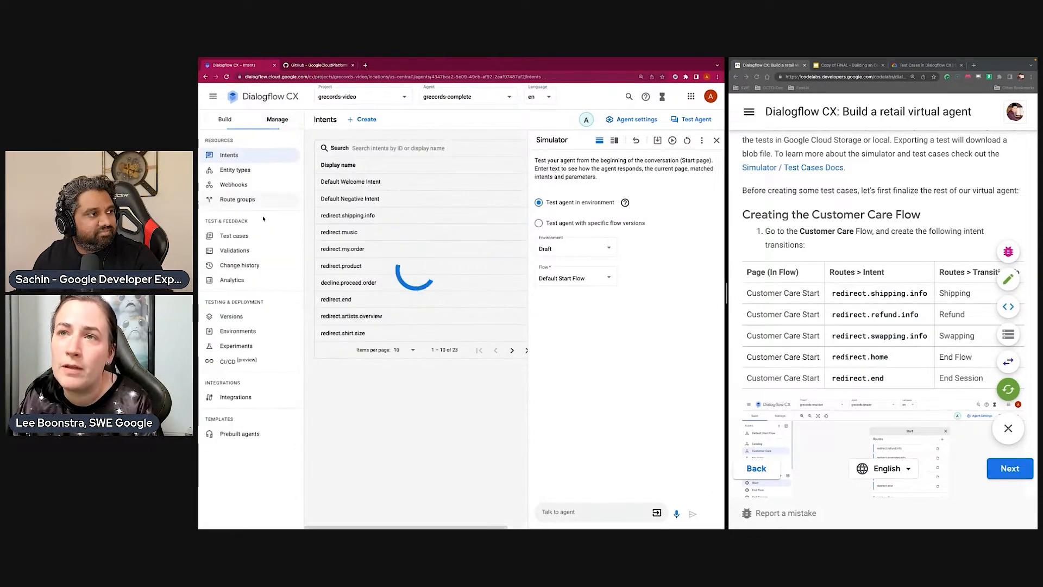
click(247, 242)
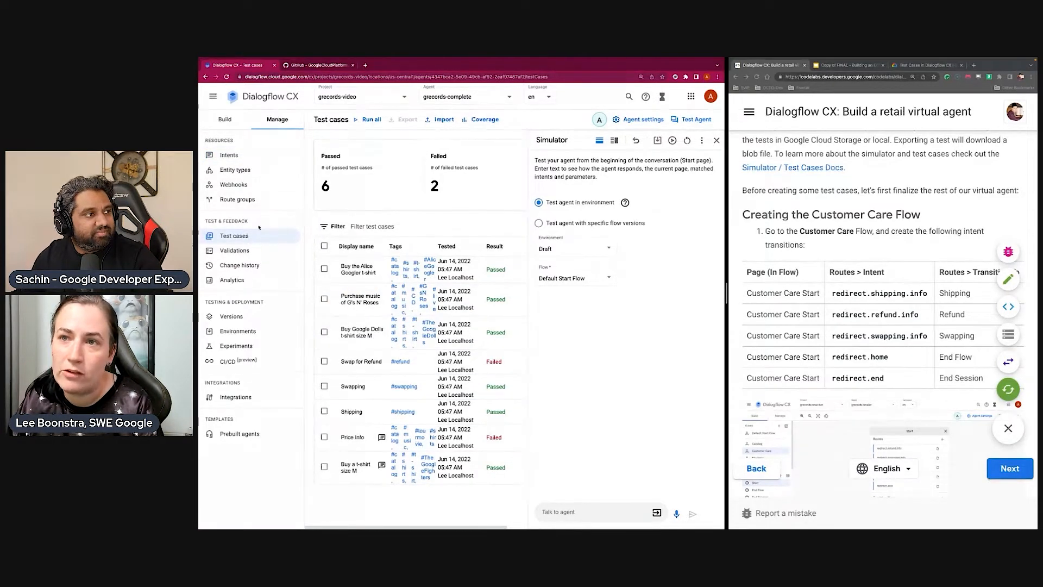
click(246, 123)
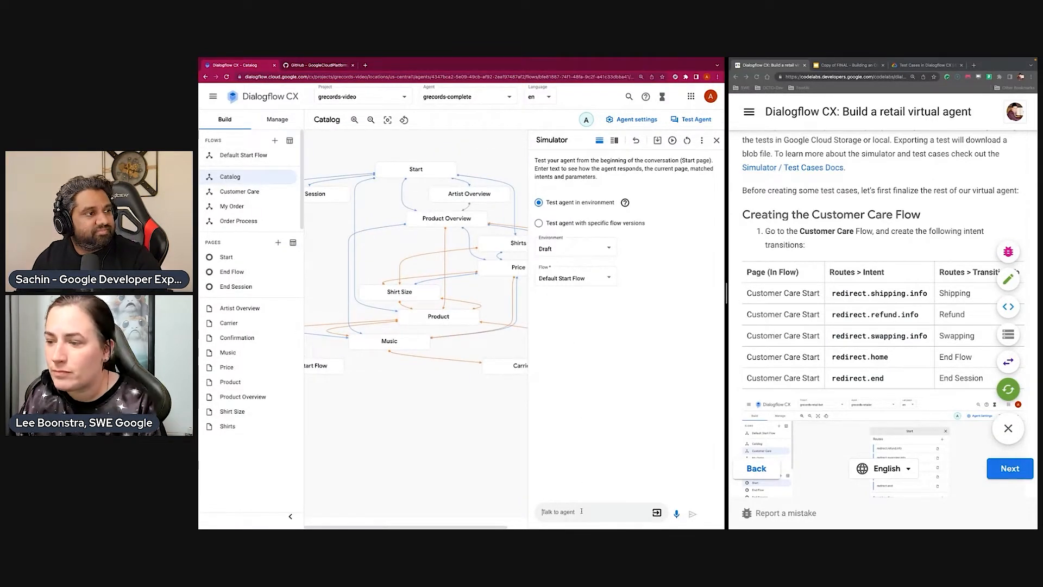
Greet the simulated agent with "Hi" and send the request "I want to order an Alice Googler t-shirt"
text(Hi)
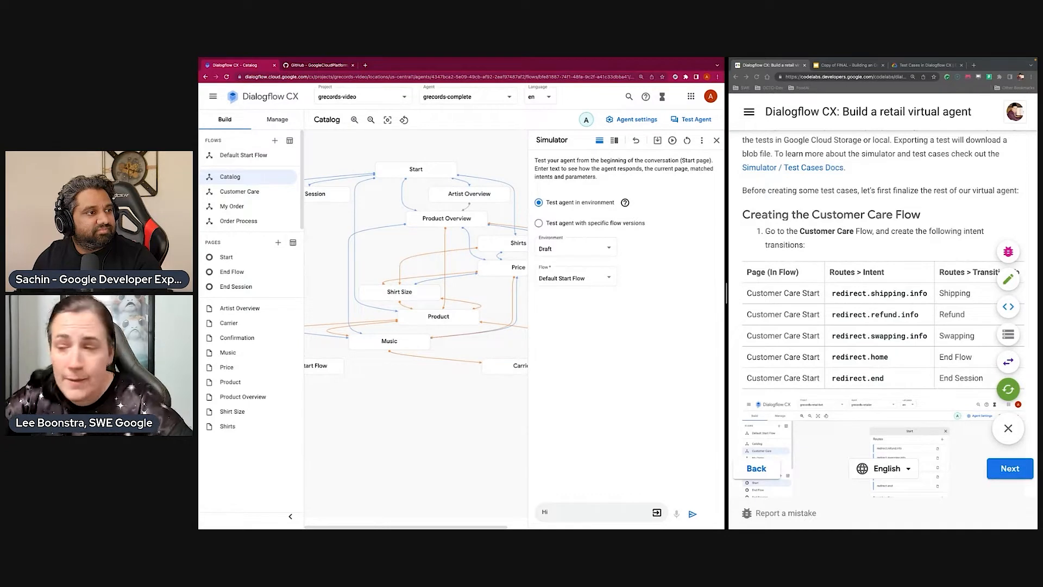
key(Return)
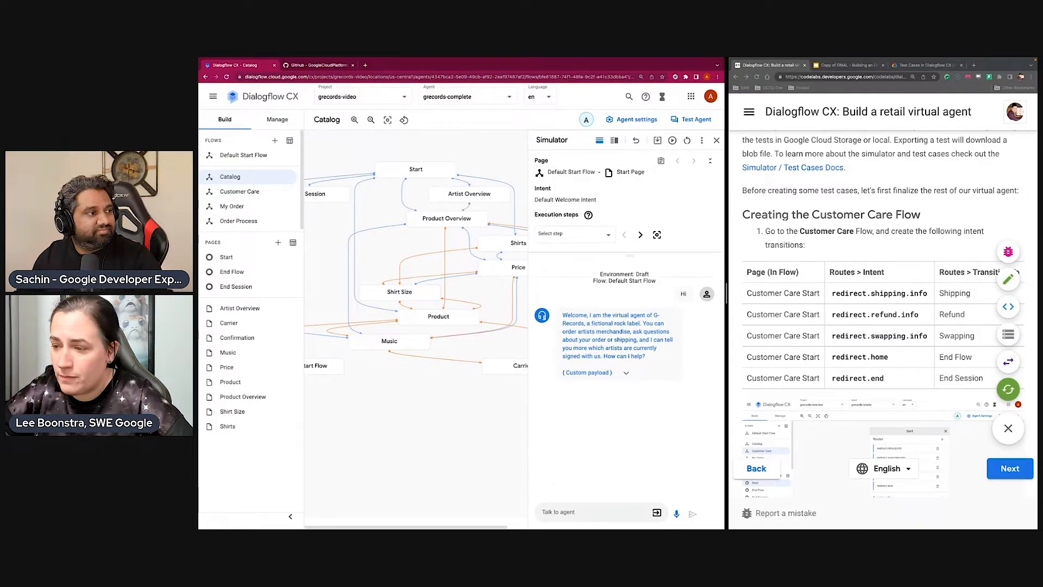
click(570, 512)
text(I want to o)
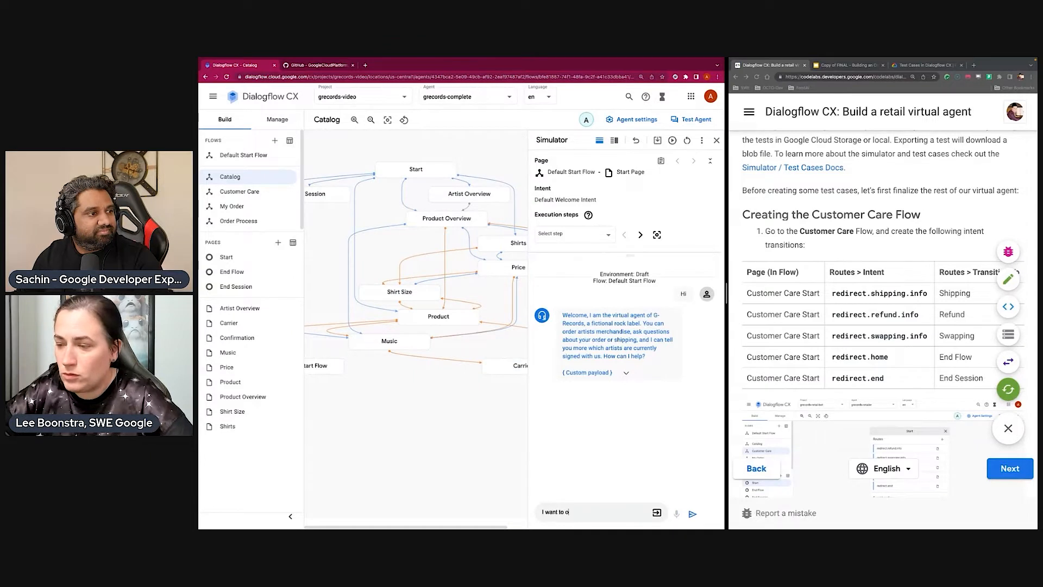
text(rder an Alice Go)
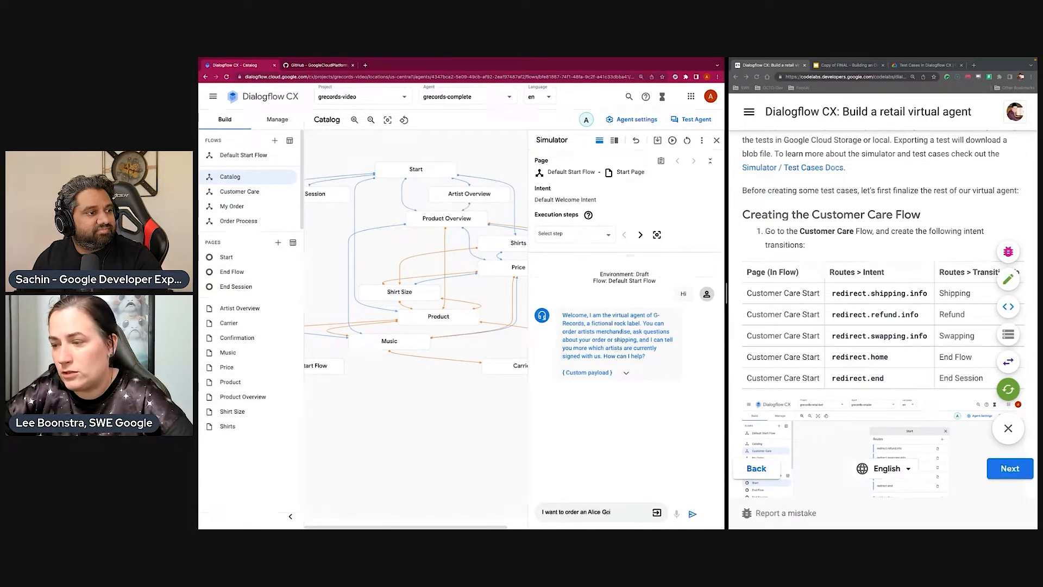
text(ogler t-shirt)
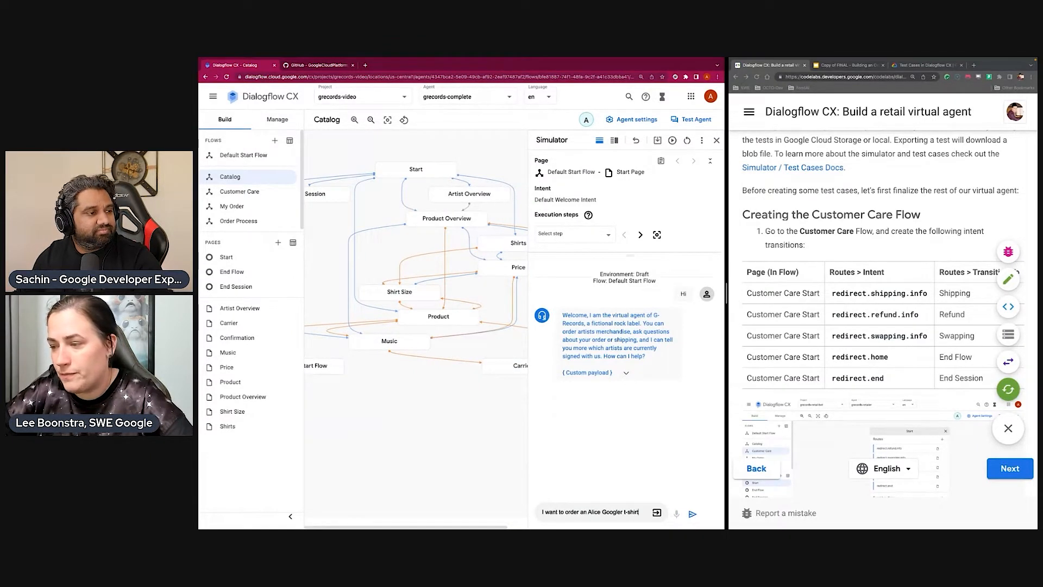
key(Return)
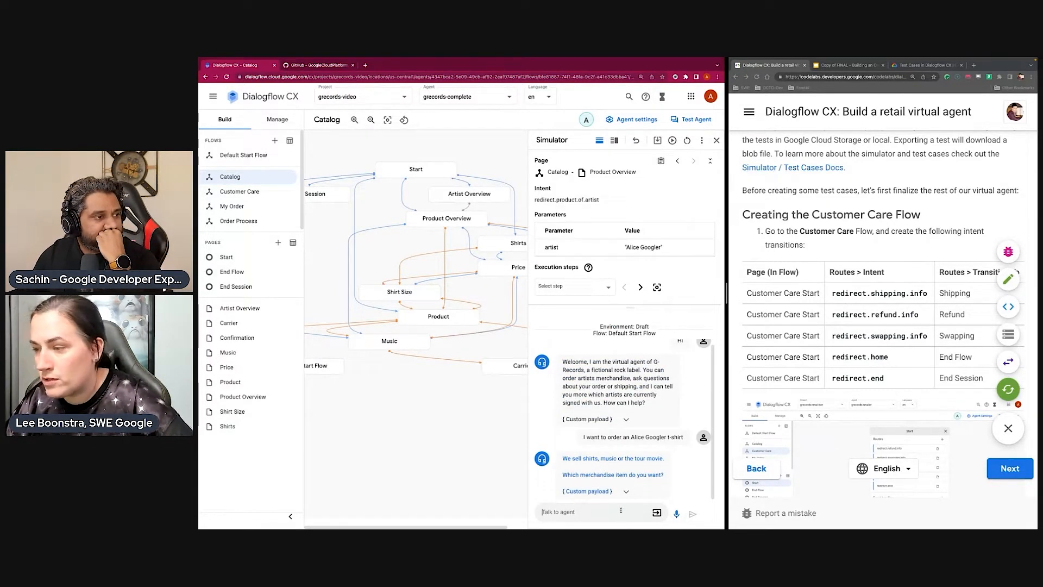
Answer the agent's follow-up questions with "t-shirt" as merchandise, "L" as shirt size and "Yes" to continue the order
text(t-shirt)
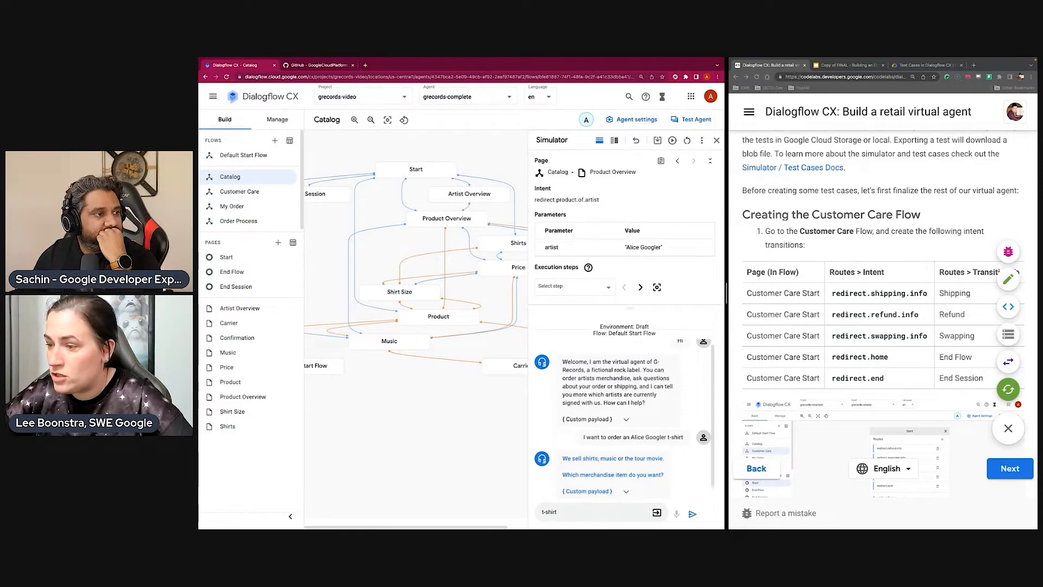
key(Return)
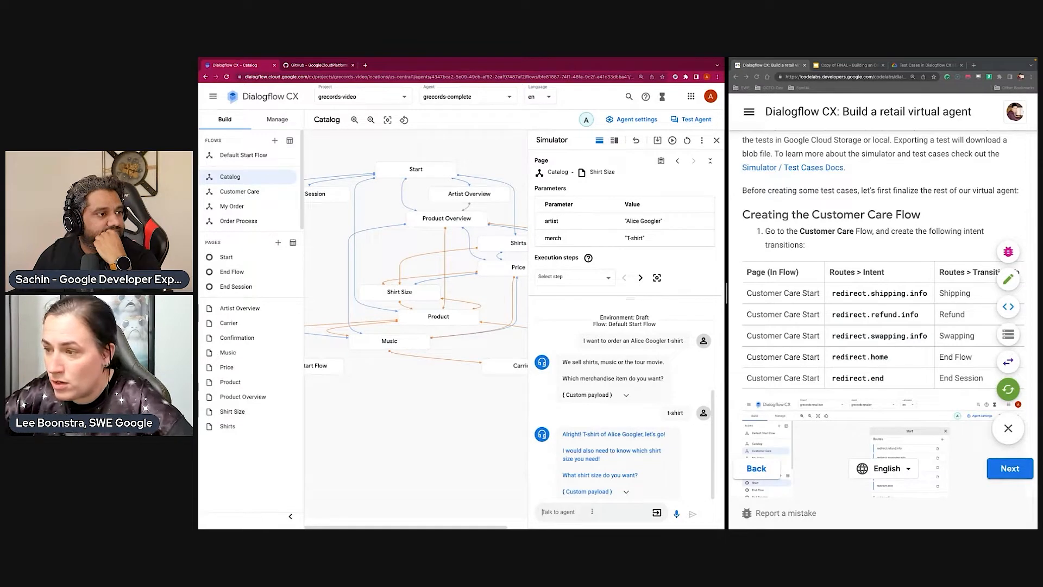
text(L)
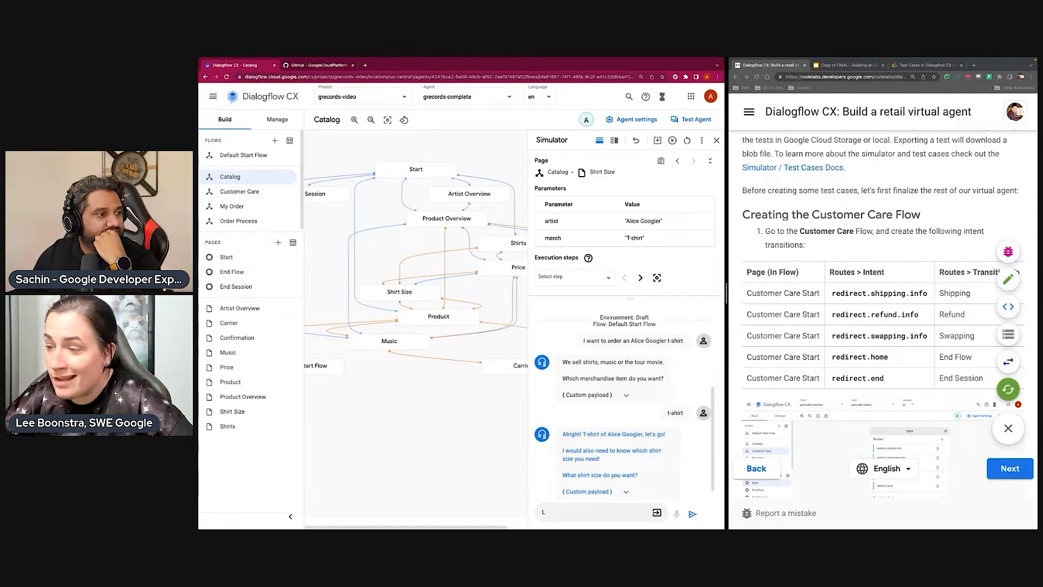
key(Return)
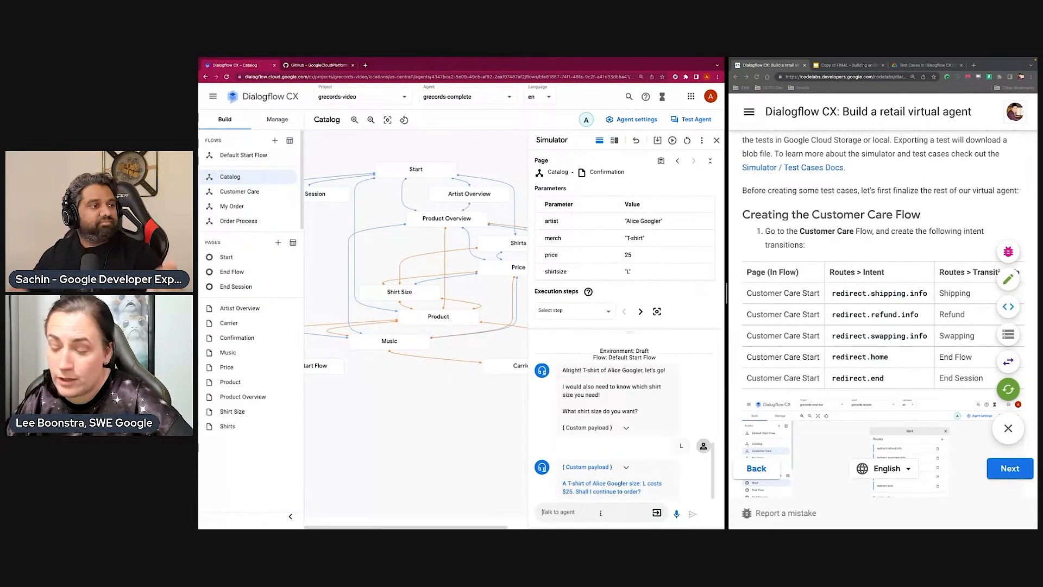
text(Yes)
key(Return)
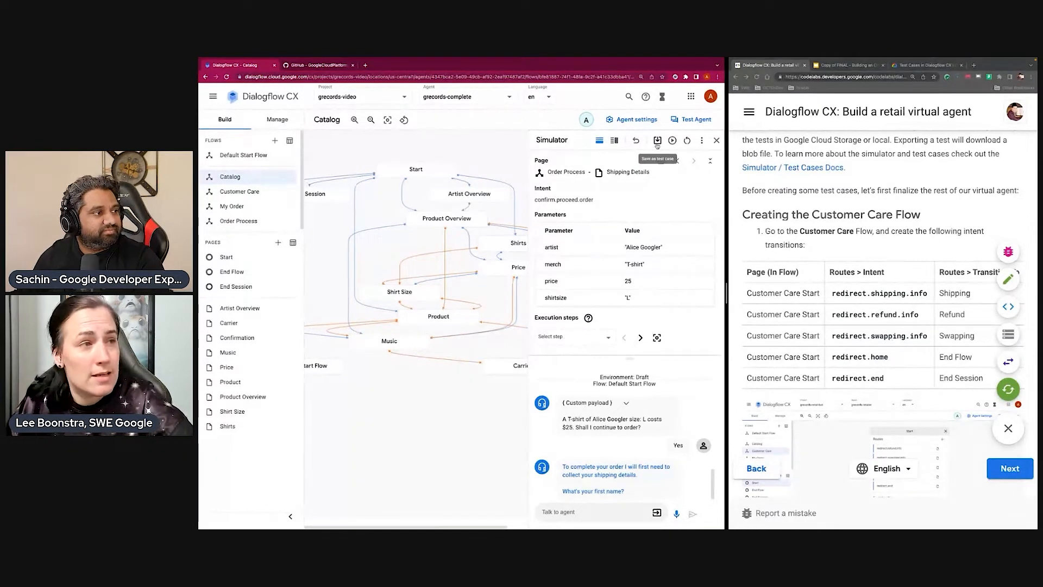
Save the simulated conversation as a test case named "Happy flow, ordering Alice Googler t-shirt"
scroll(624, 440, up, 10)
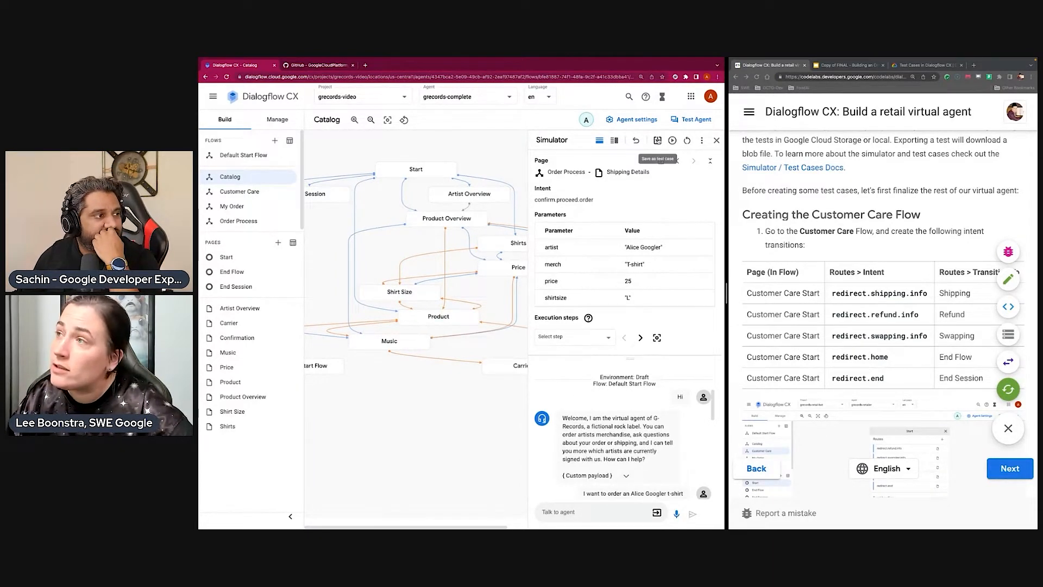
click(658, 140)
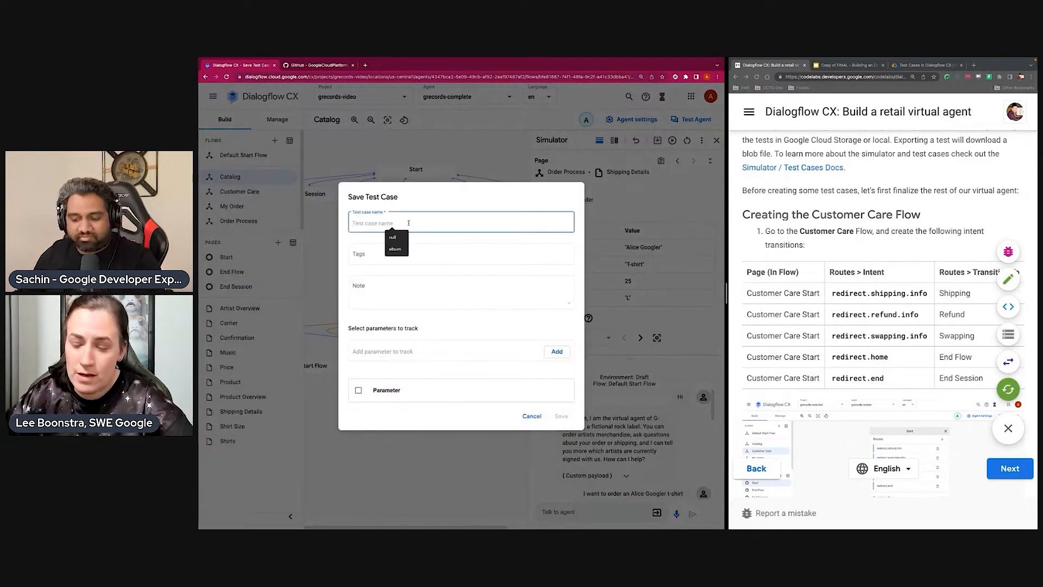
text(Happy f)
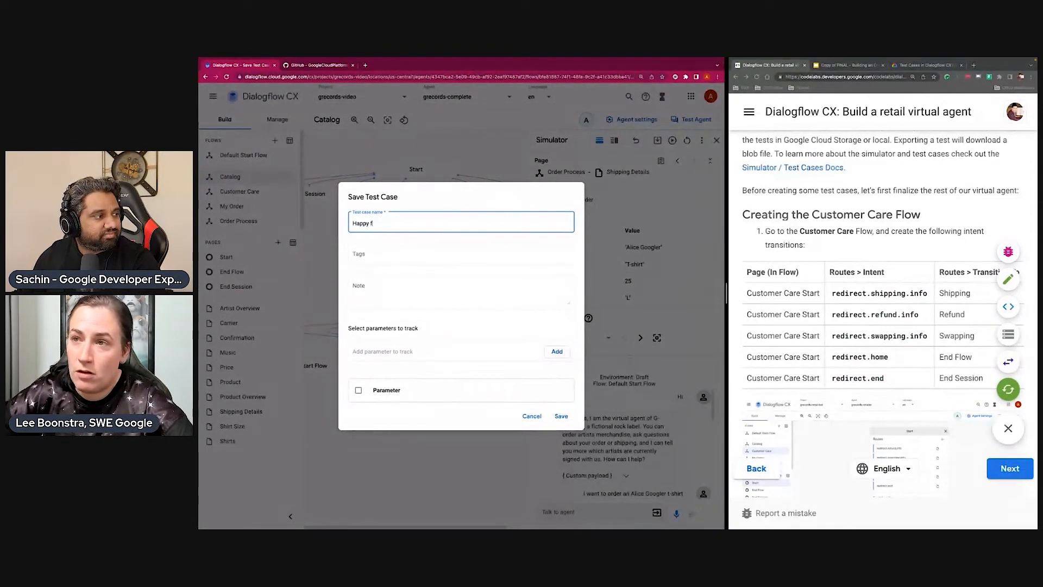
text(low, ordering Al)
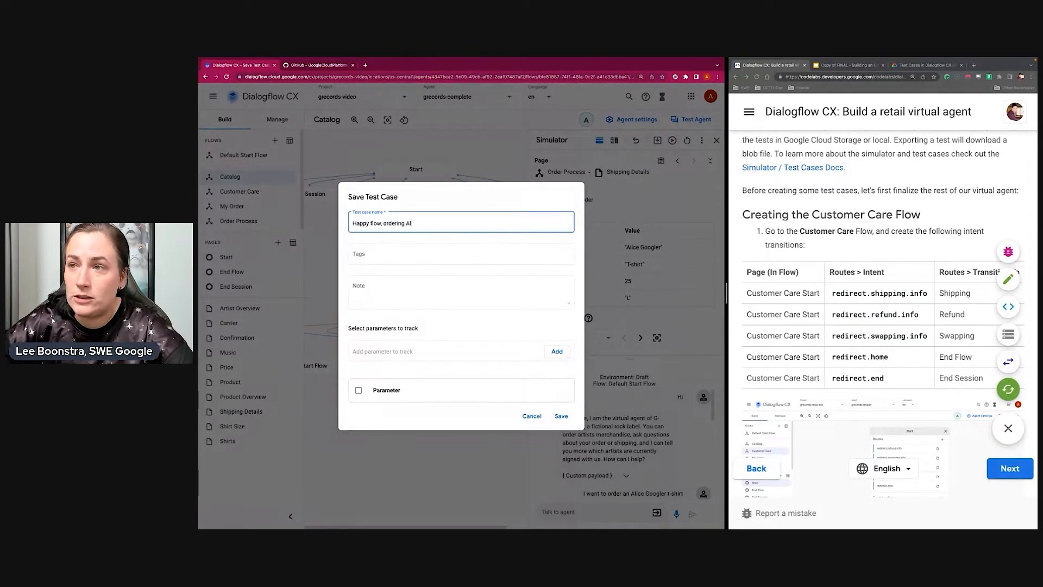
text(ice Googler t-shirt)
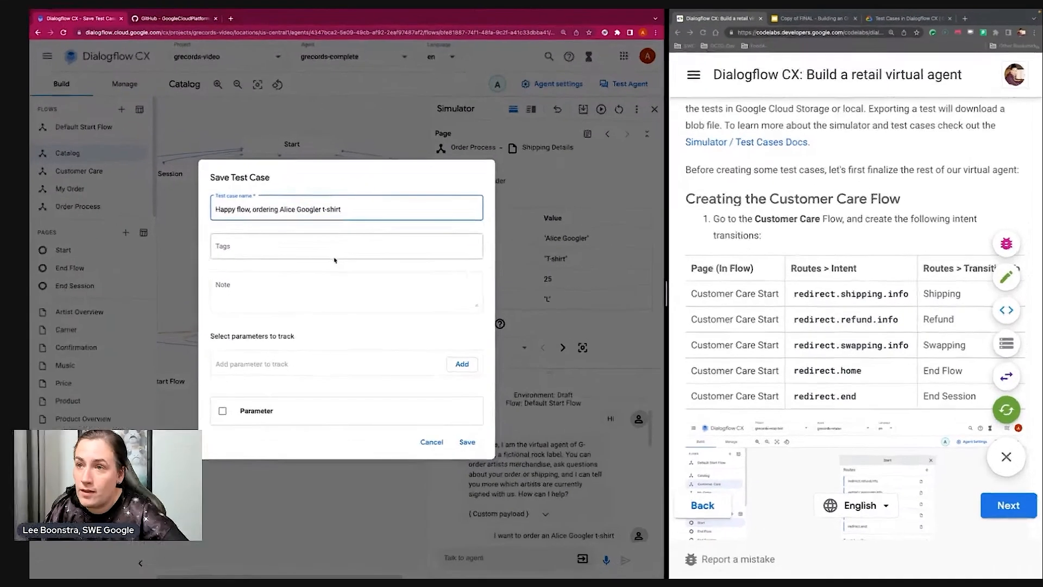
click(395, 256)
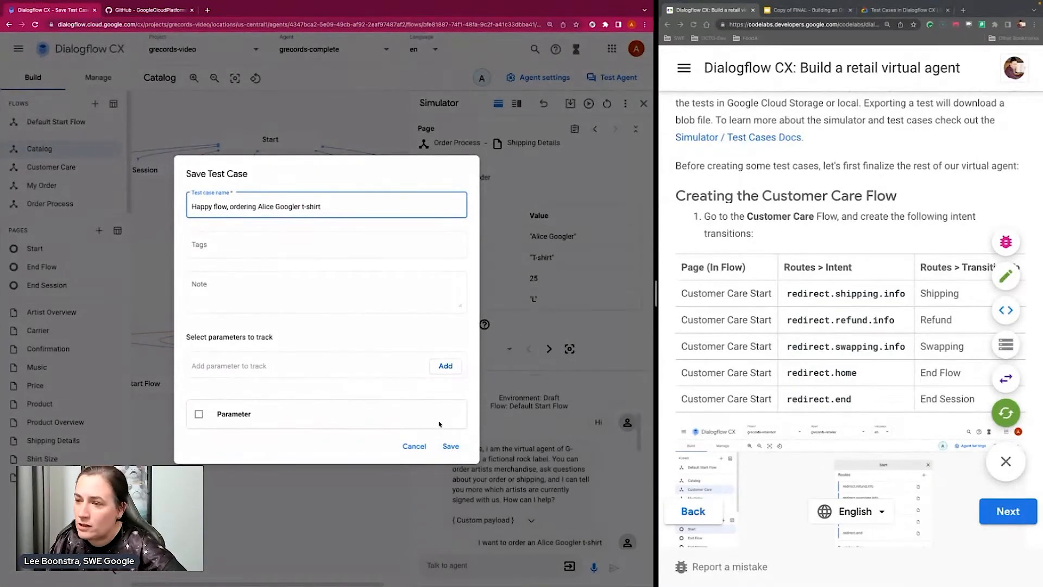
click(451, 447)
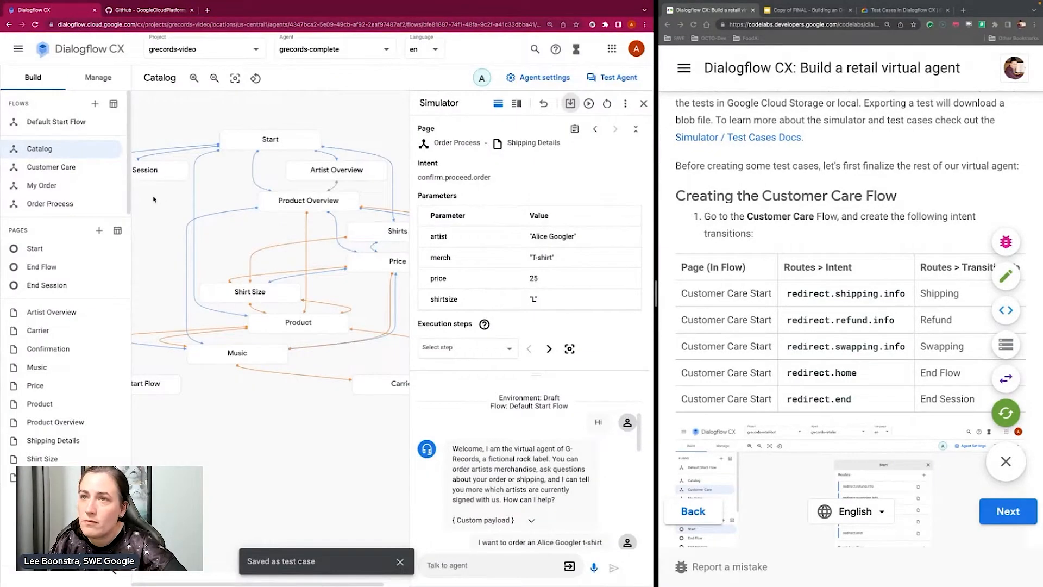
Open the agent's test case list and close the simulator to show its full width
click(101, 77)
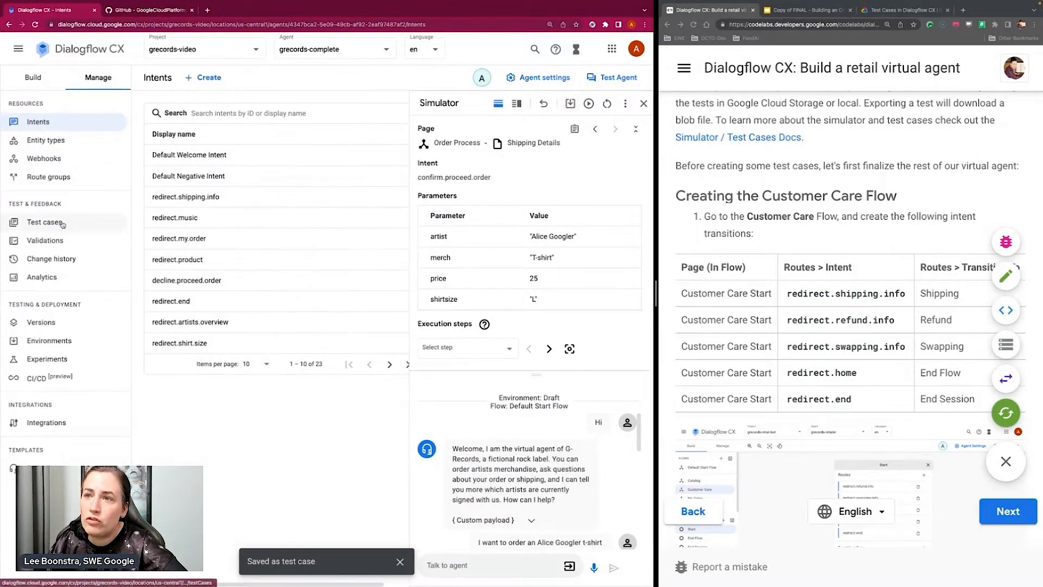
click(45, 222)
click(640, 103)
click(640, 103)
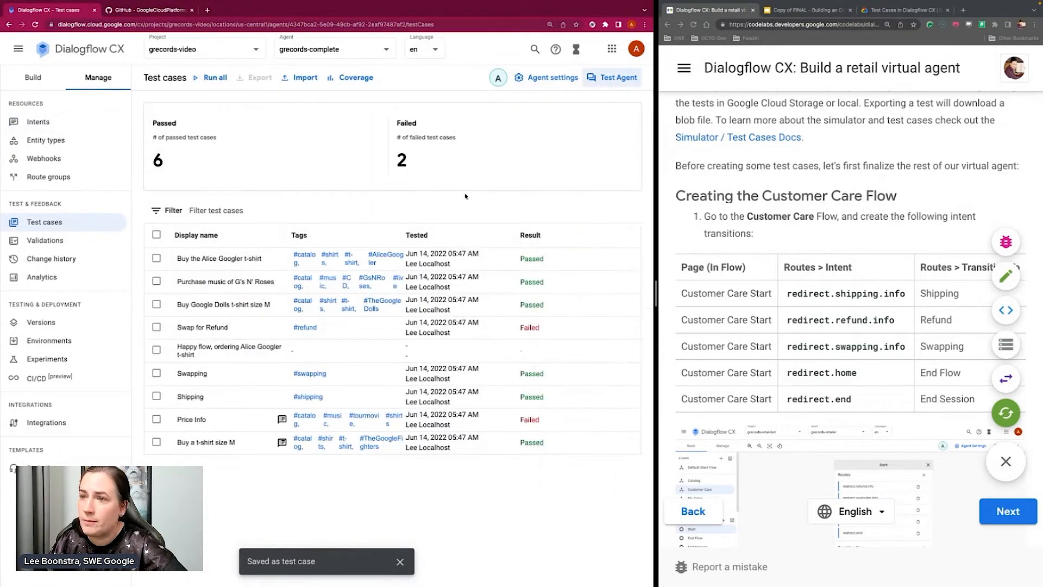
click(58, 49)
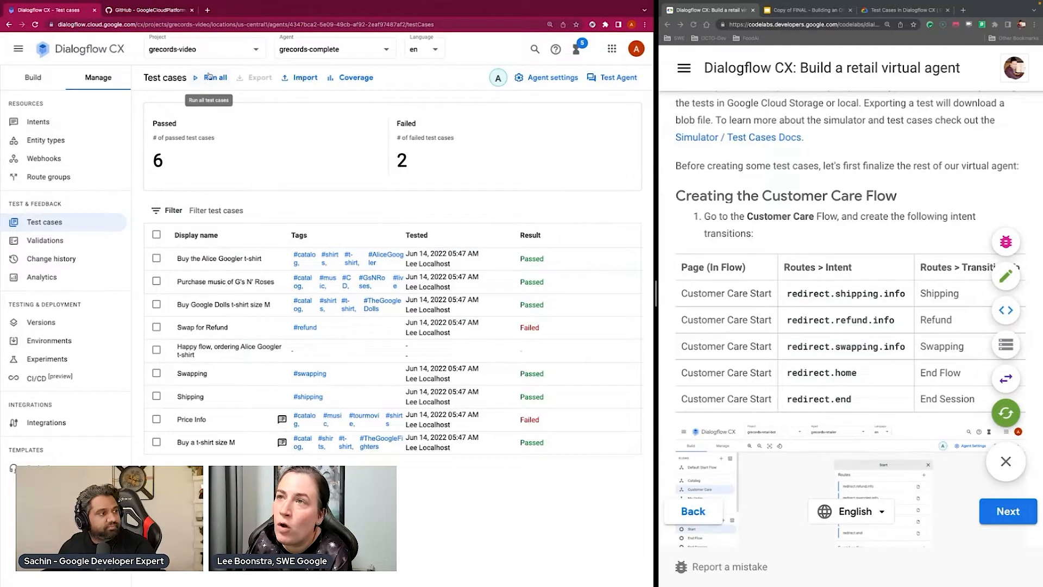
Run all test cases against the Draft environment, with no individual test case selected
click(157, 349)
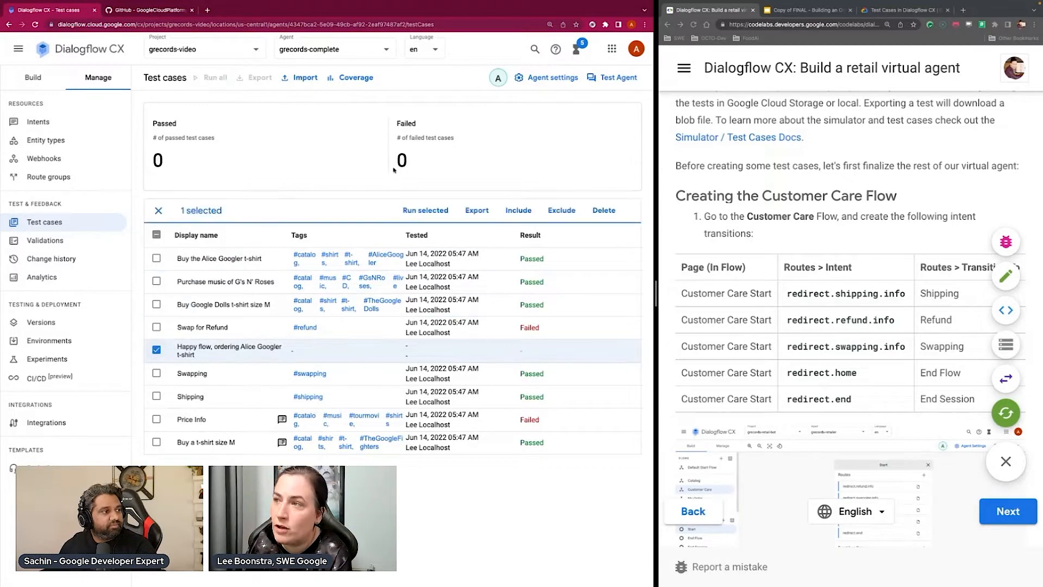
click(156, 349)
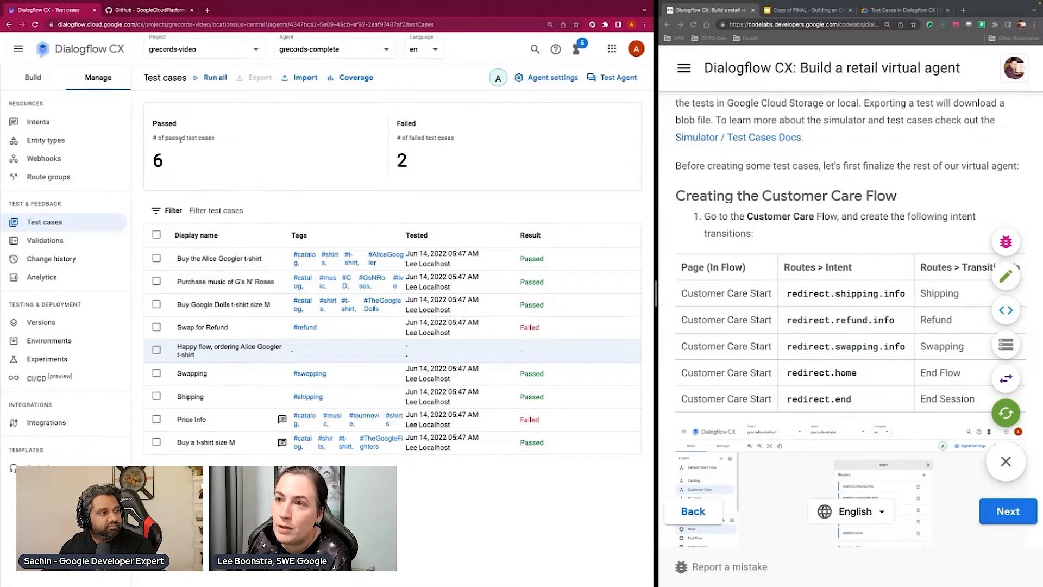
click(207, 77)
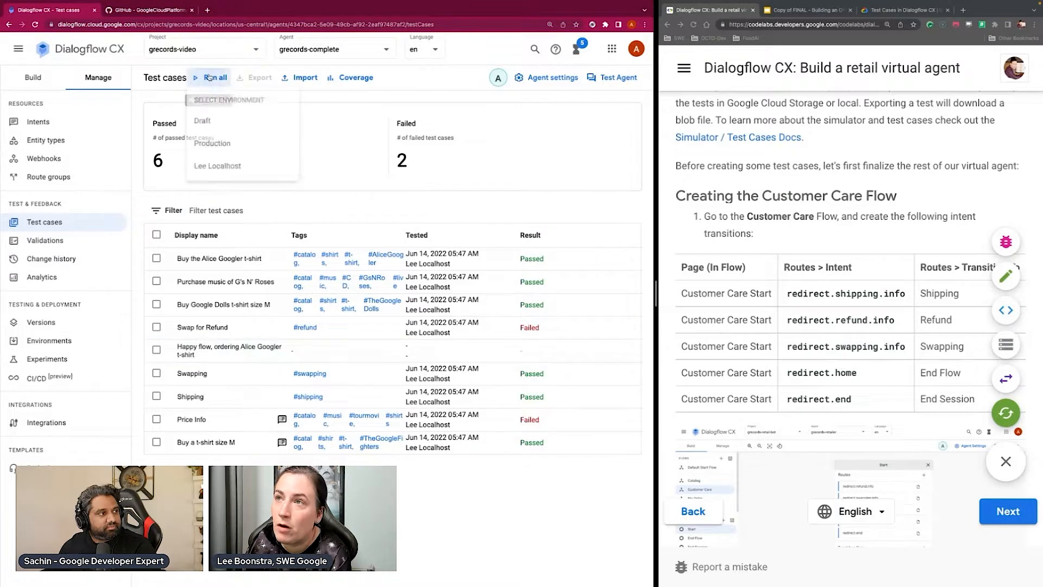
click(234, 127)
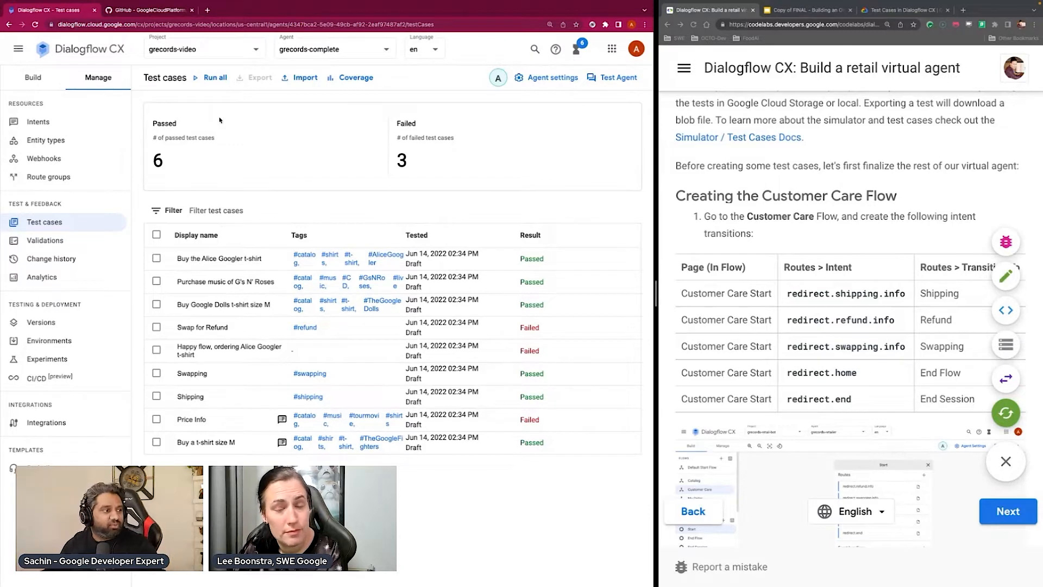
Compare the golden and latest runs of the "Buy the Alice Googler t-shirt" and "Swap for Refund" test cases
click(223, 259)
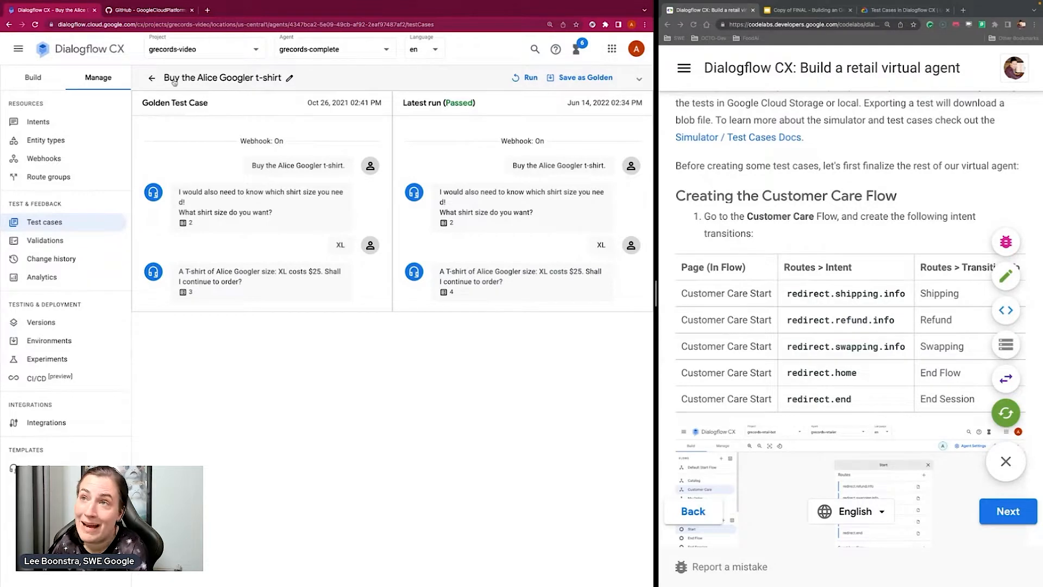
click(152, 78)
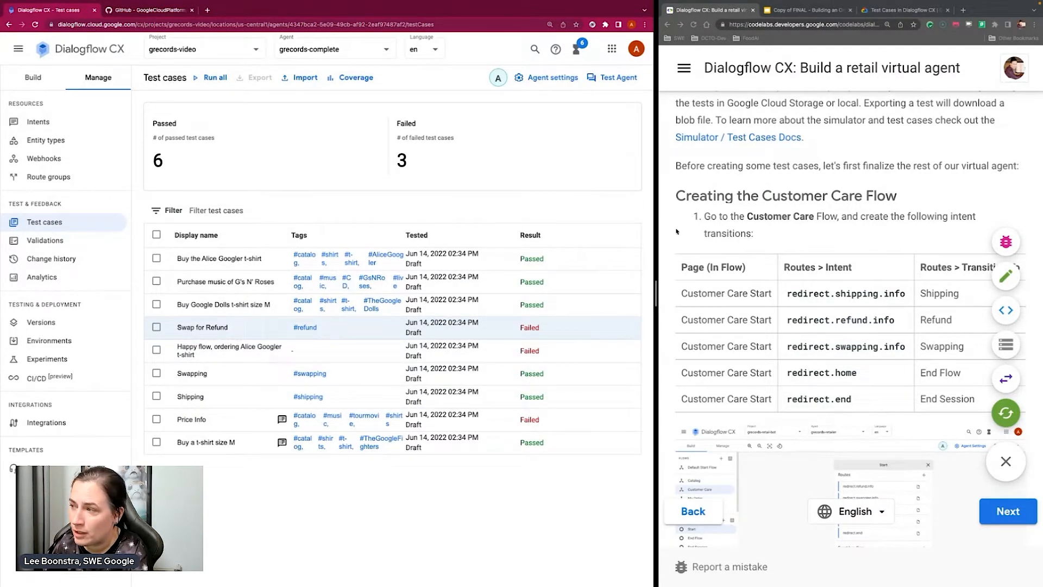
click(217, 328)
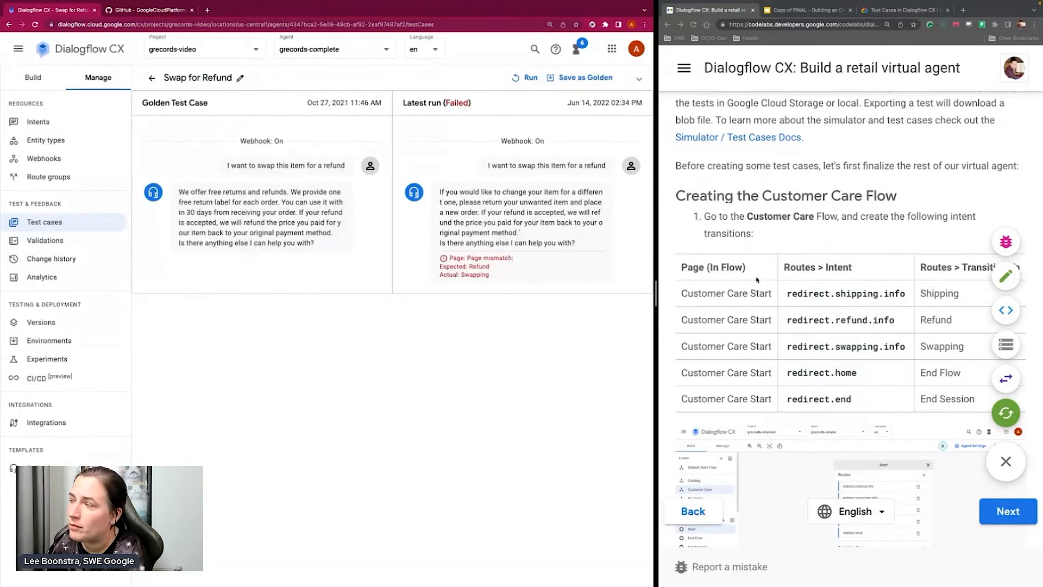
Inspect the page and intent details of the agent's response in the latest run of the "Swap for Refund" test case
scroll(768, 277, down, 10)
scroll(769, 277, down, 2)
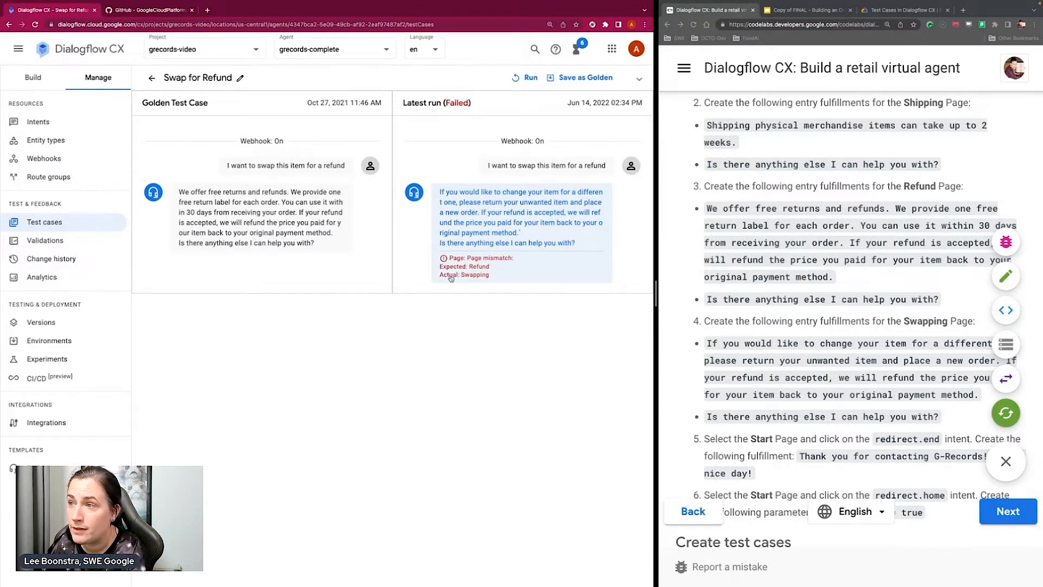
drag(449, 279, 489, 276)
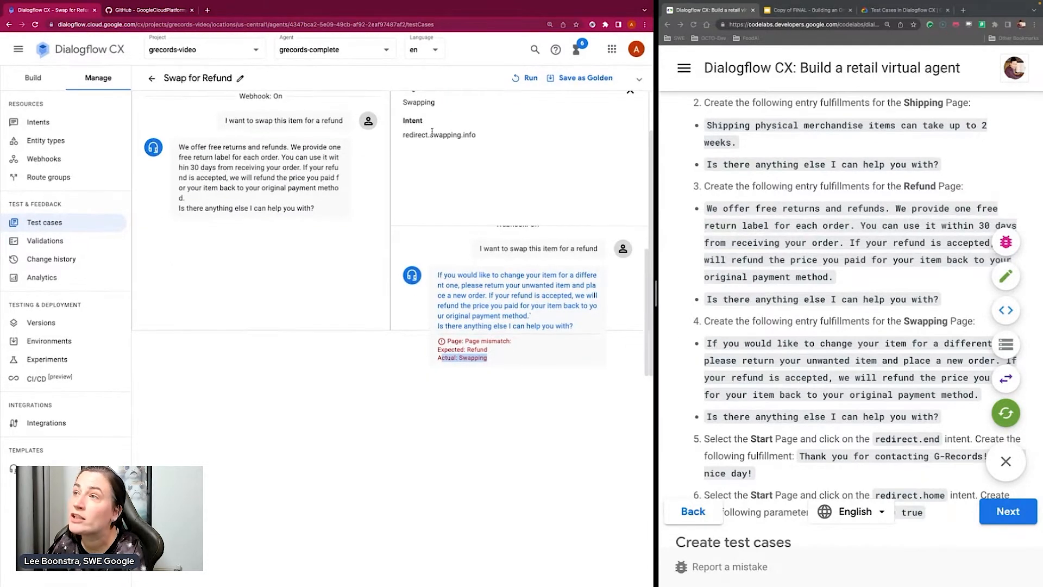
scroll(429, 207, up, 1)
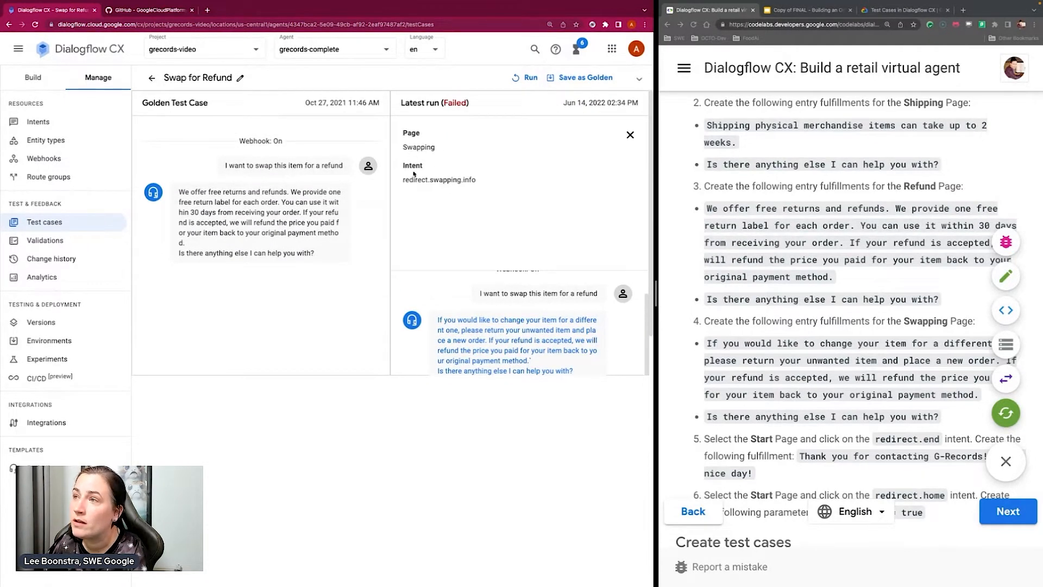
drag(407, 147, 439, 151)
drag(403, 182, 477, 183)
scroll(479, 257, down, 1)
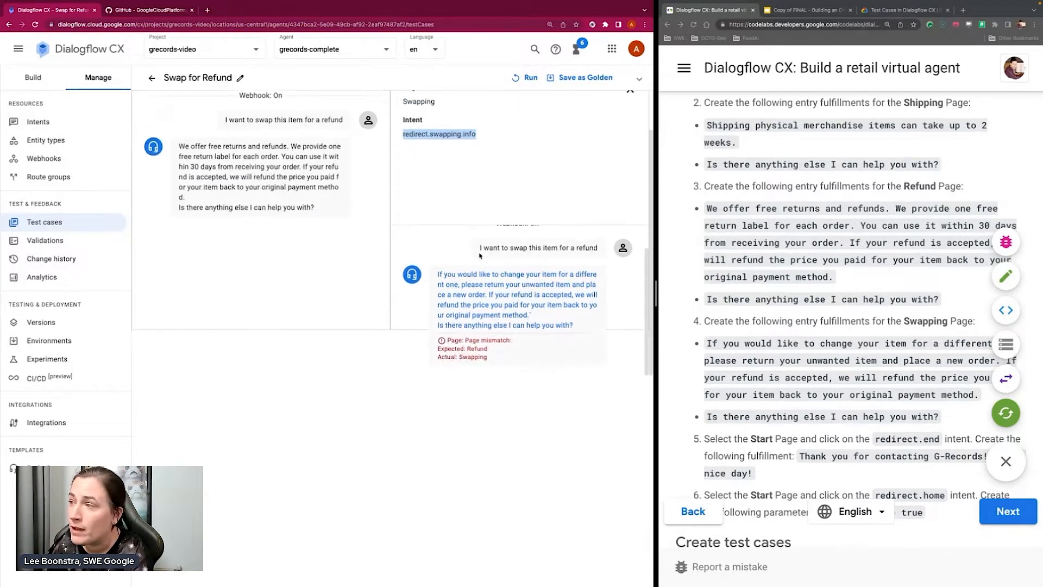
scroll(479, 258, up, 1)
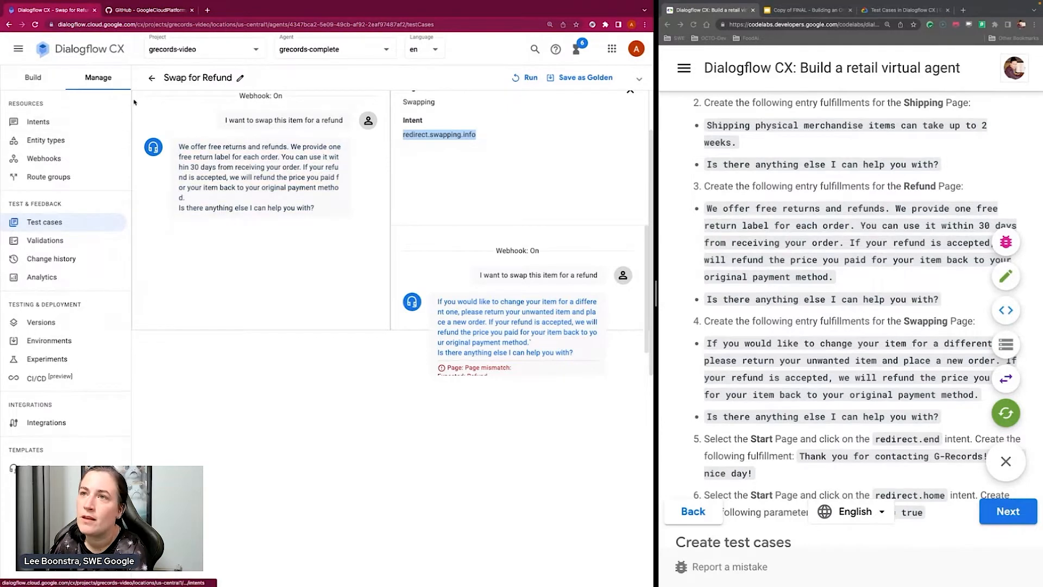
Return to the test case list and select the "Buy the Alice Googler t-shirt" test case
click(152, 78)
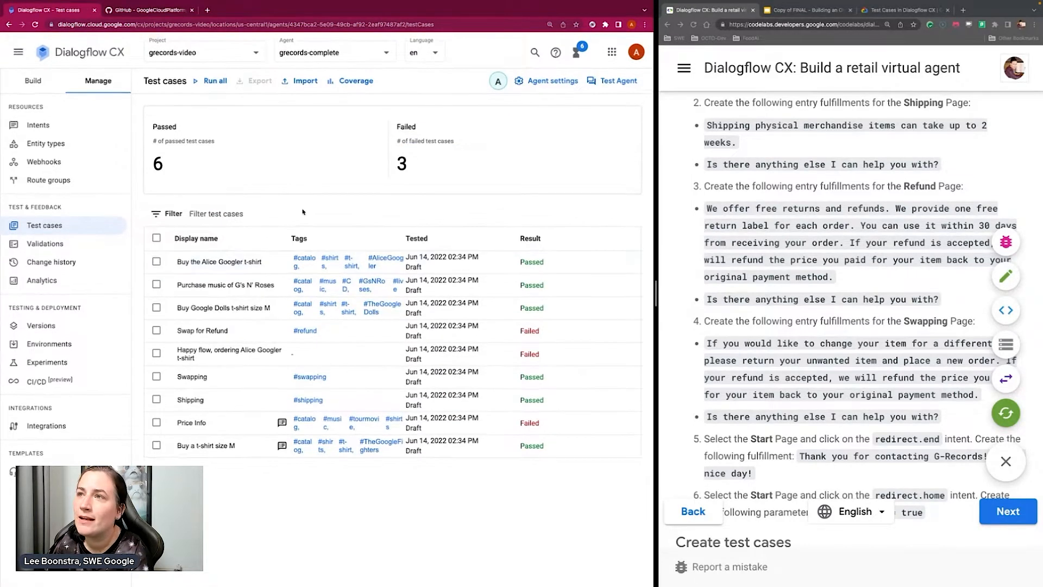
click(156, 259)
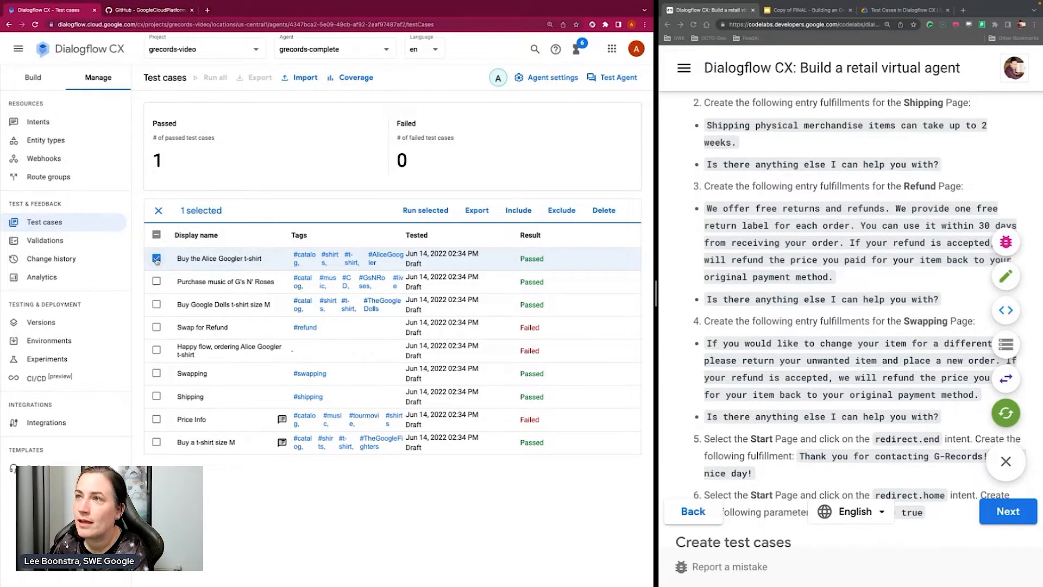
Open the test case coverage report and examine the transition and intent coverage, including which intents lack tests
click(356, 78)
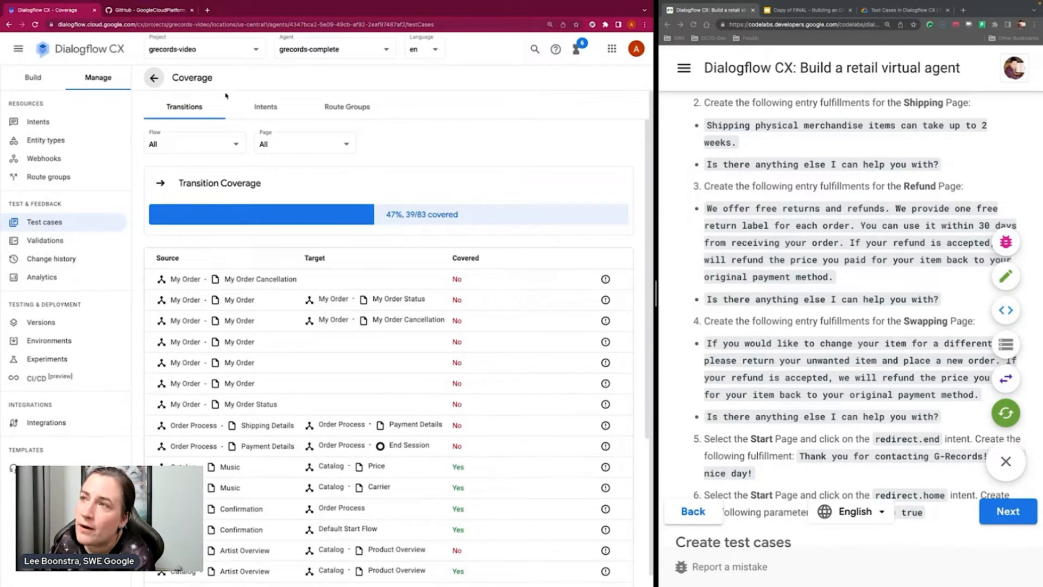
click(266, 109)
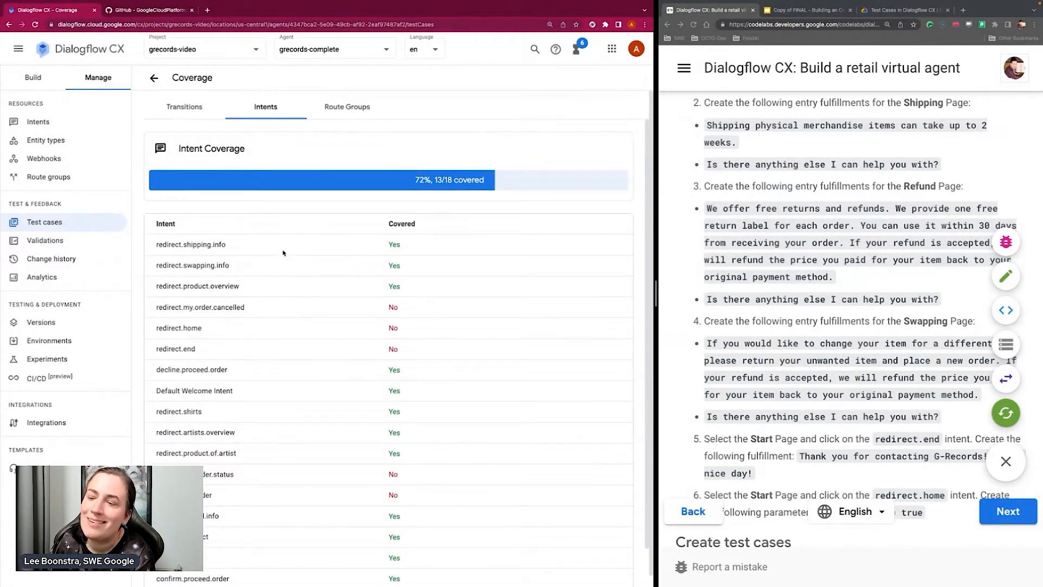
scroll(284, 253, down, 1)
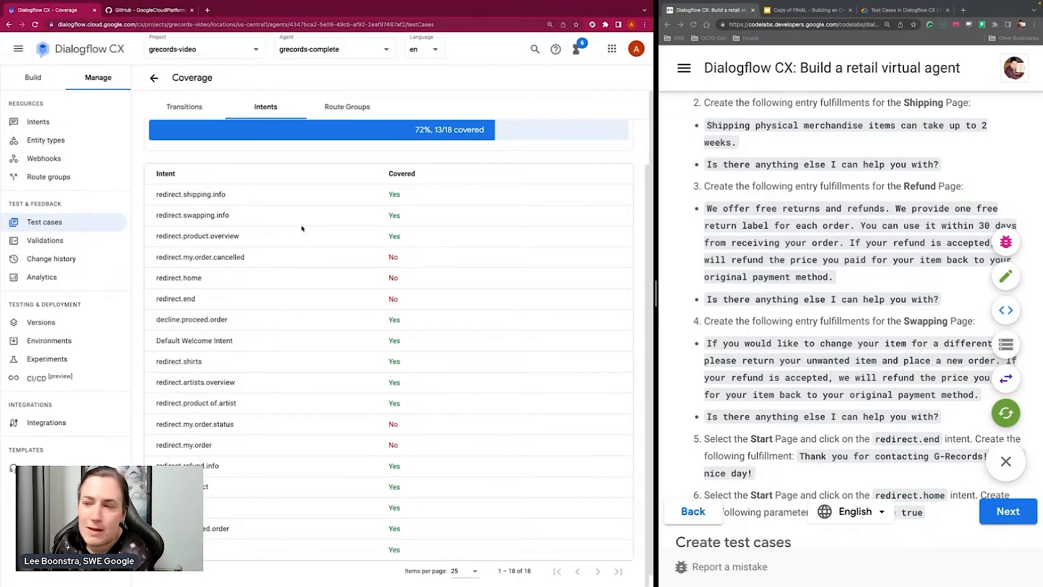
mouse_move(160, 279)
mouse_down()
mouse_move(236, 302)
mouse_move(171, 273)
mouse_up()
click(267, 459)
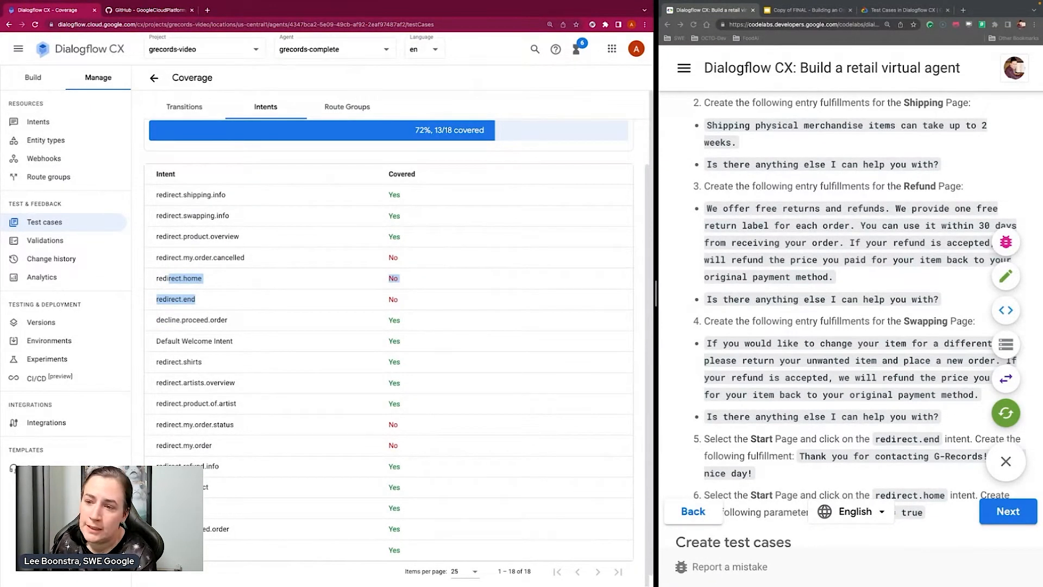
drag(234, 451, 155, 424)
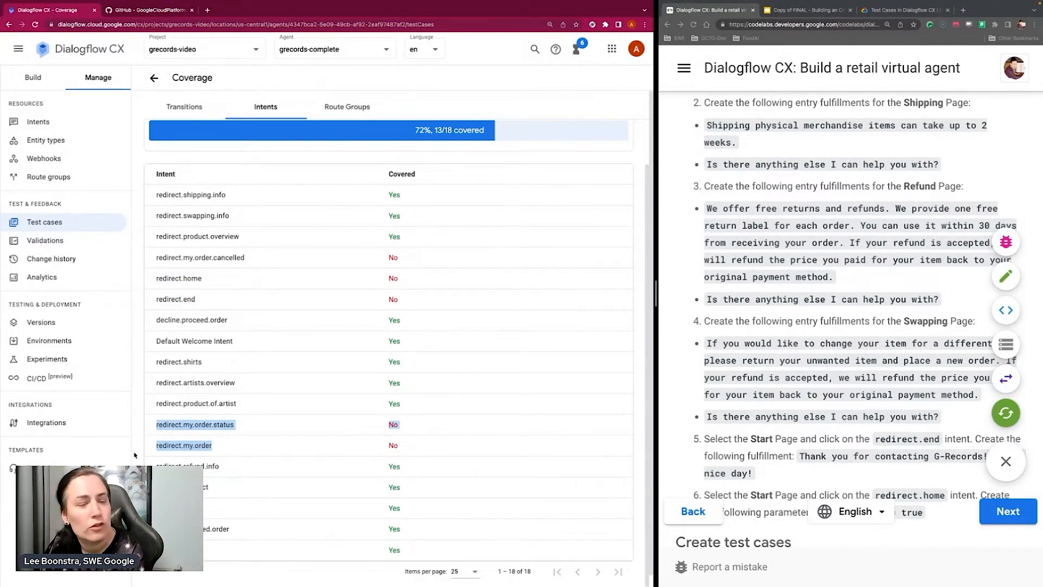
scroll(406, 215, up, 1)
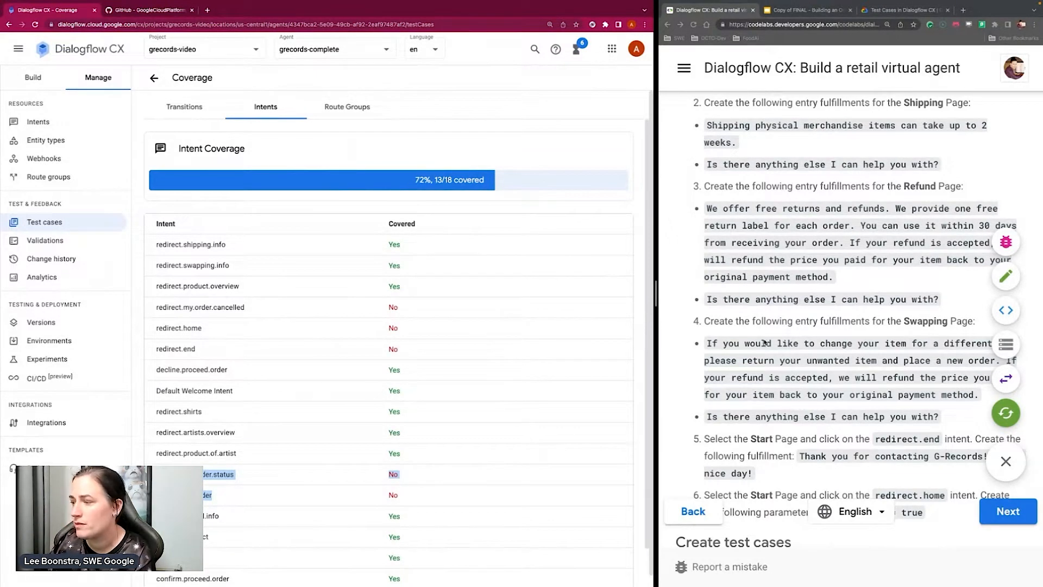
Read the codelab instructions on building the Customer Care flow, creating and running test cases, and diagnosing the failing Shipping test
scroll(771, 328, down, 1)
scroll(771, 328, down, 8)
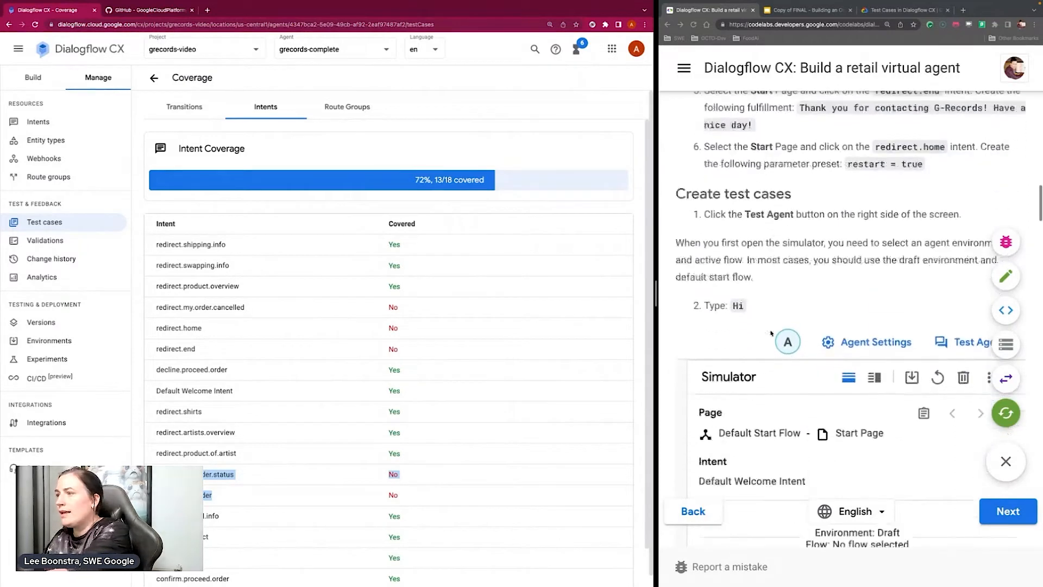
scroll(771, 331, down, 2)
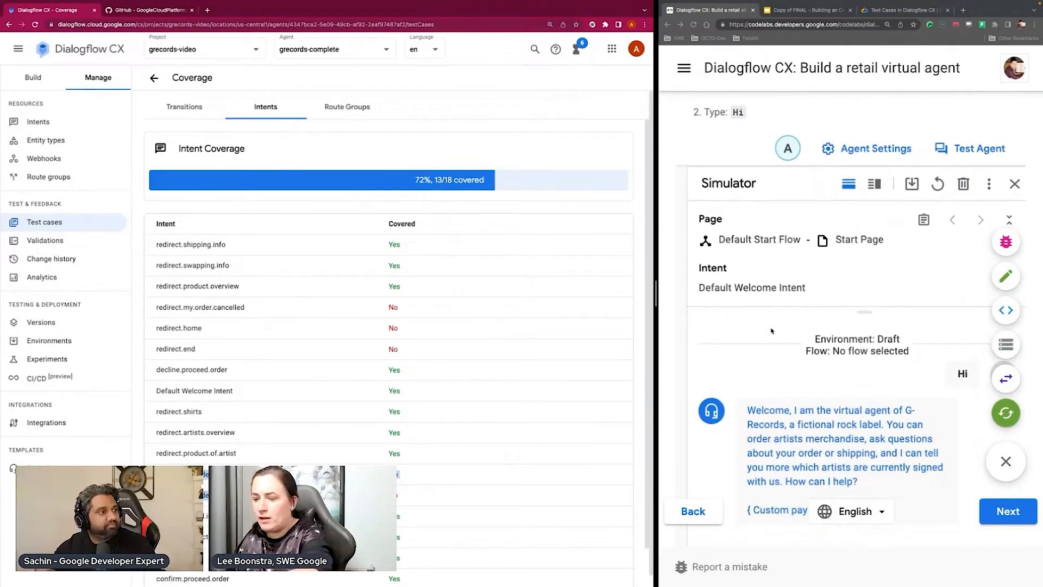
scroll(771, 329, down, 6)
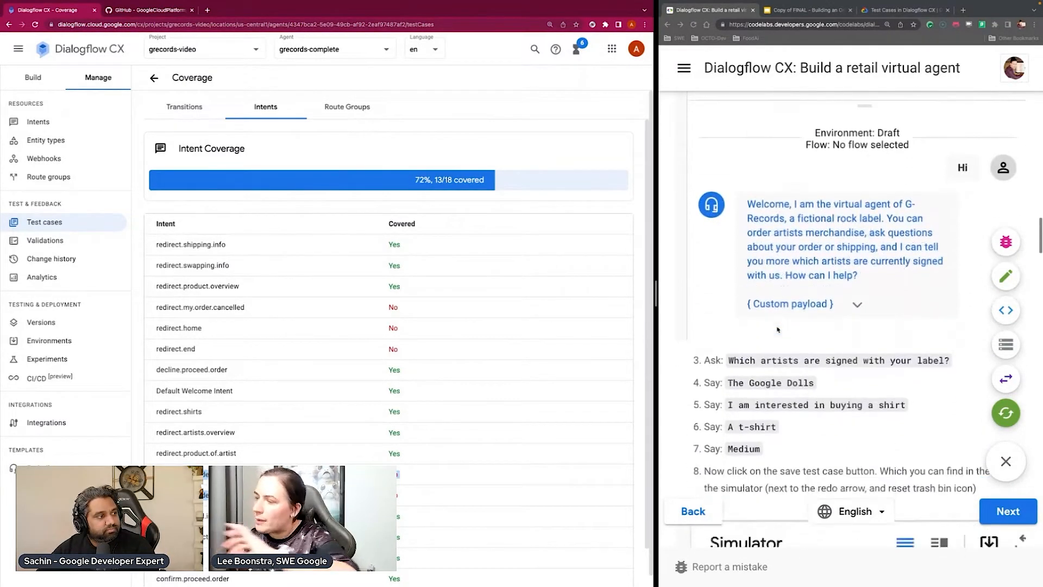
scroll(778, 329, up, 15)
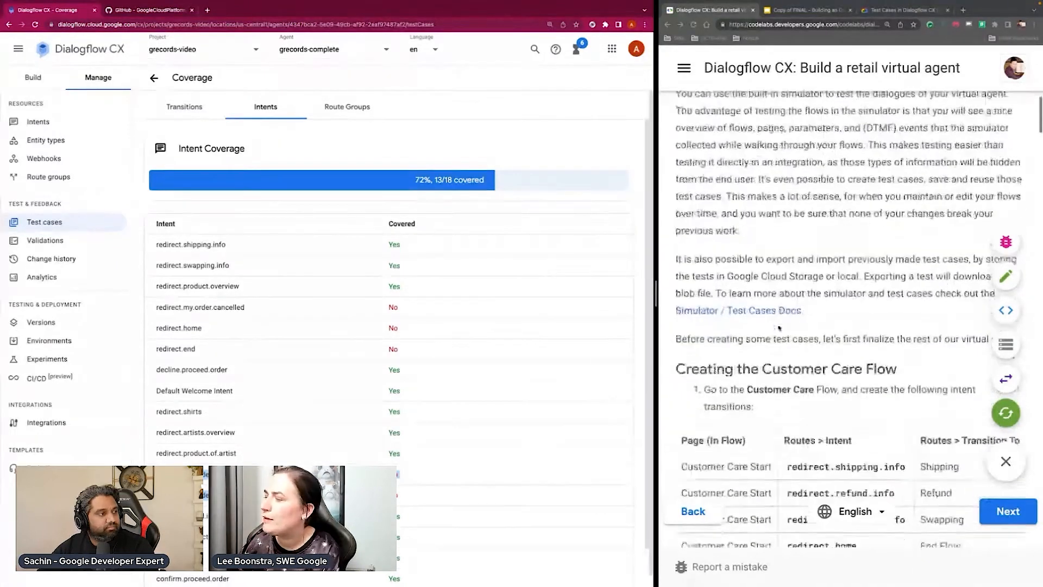
scroll(778, 329, down, 2)
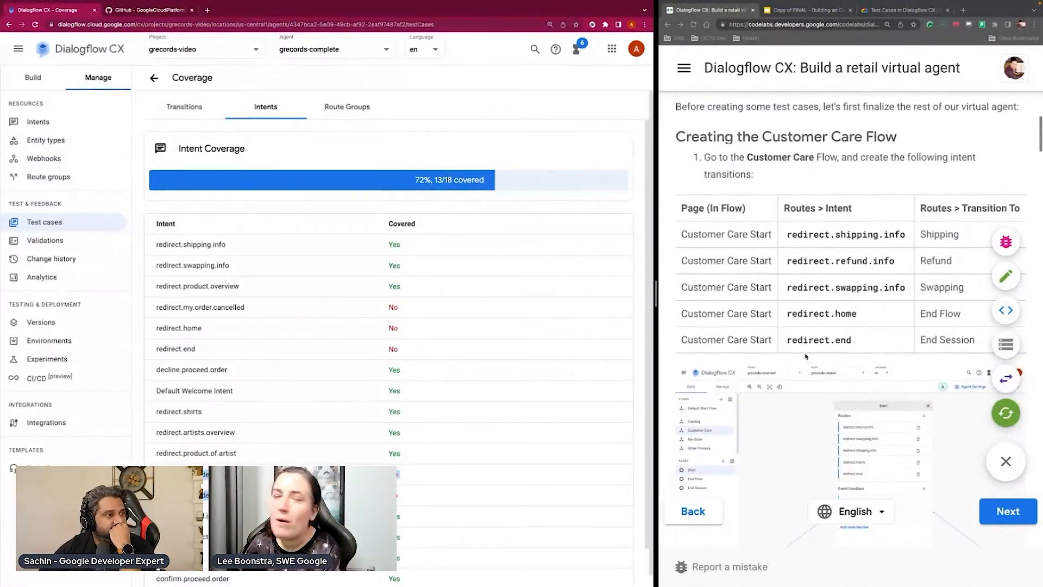
scroll(821, 288, down, 2)
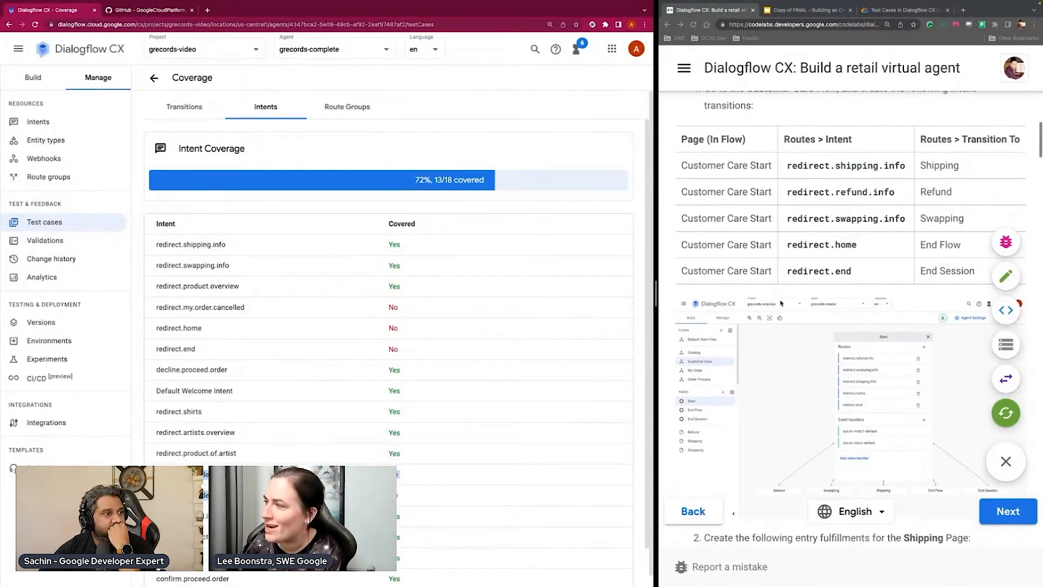
scroll(790, 274, down, 4)
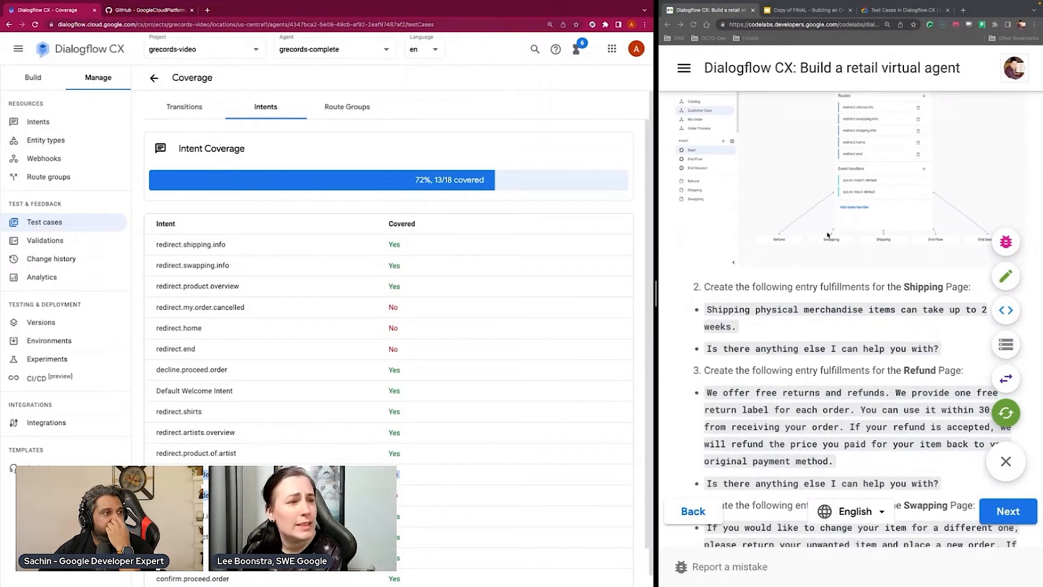
scroll(820, 250, down, 17)
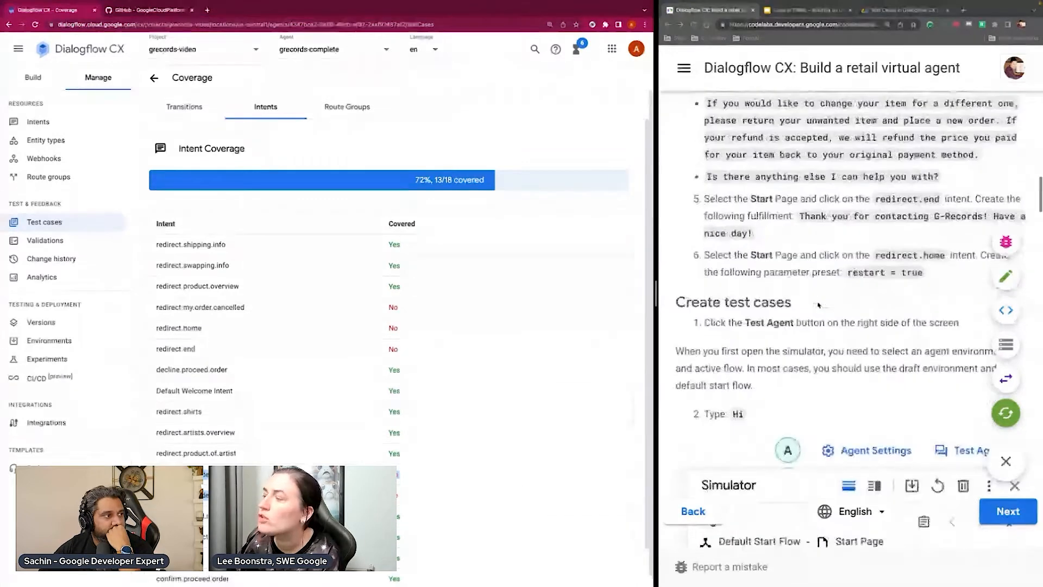
scroll(817, 304, down, 7)
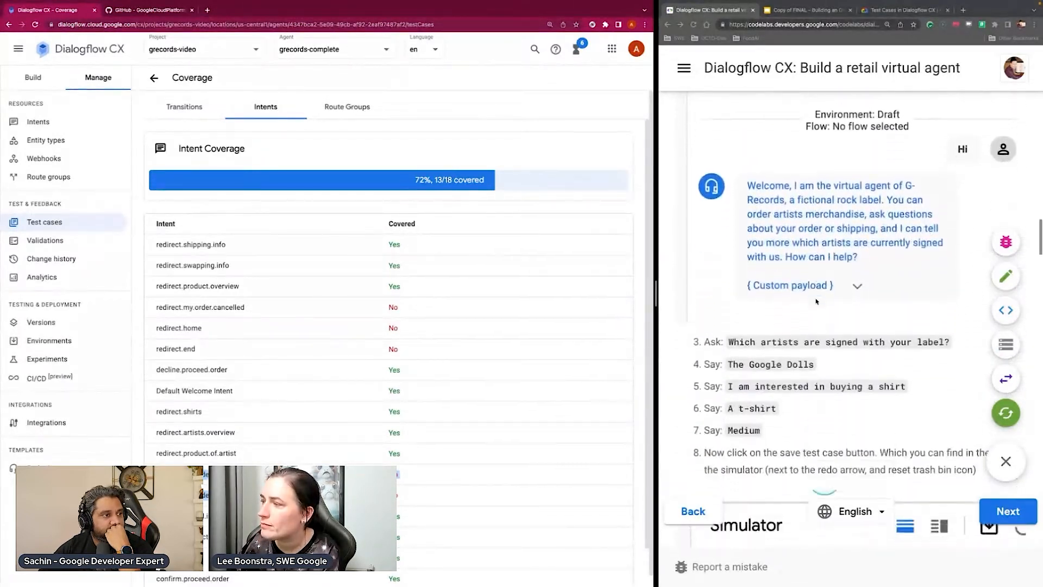
scroll(811, 291, down, 6)
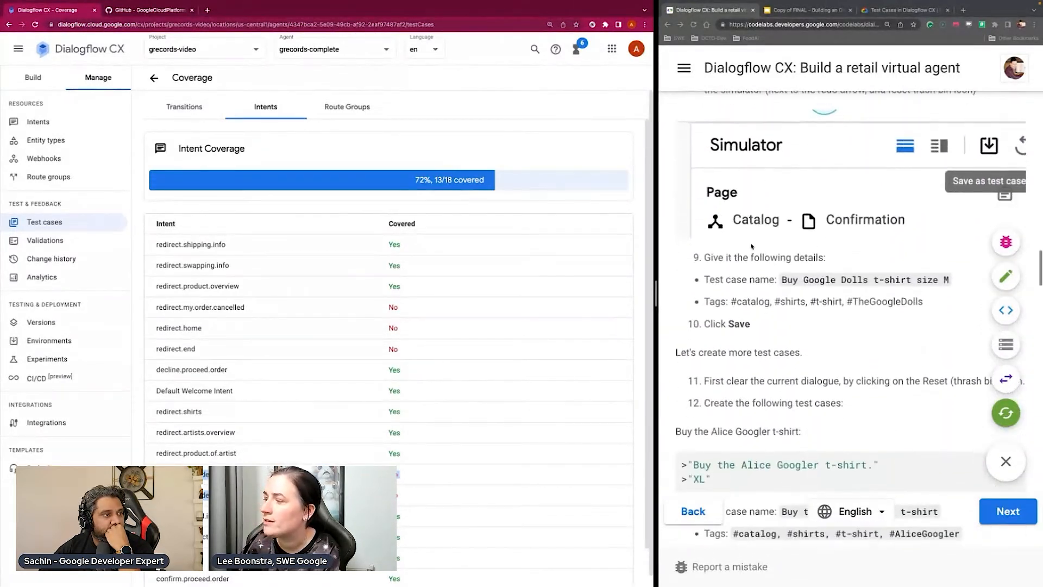
scroll(773, 260, down, 2)
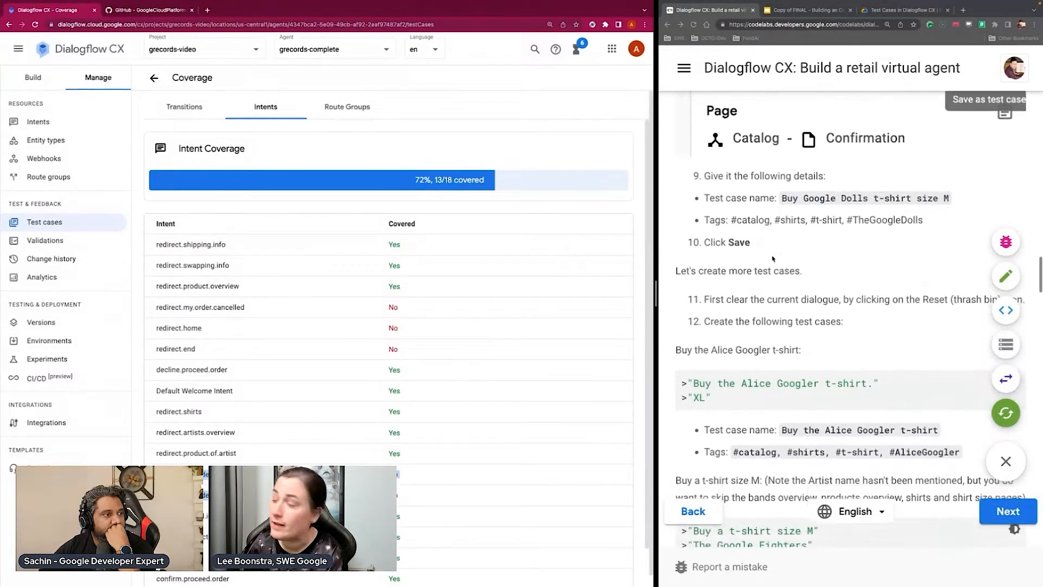
scroll(773, 259, down, 7)
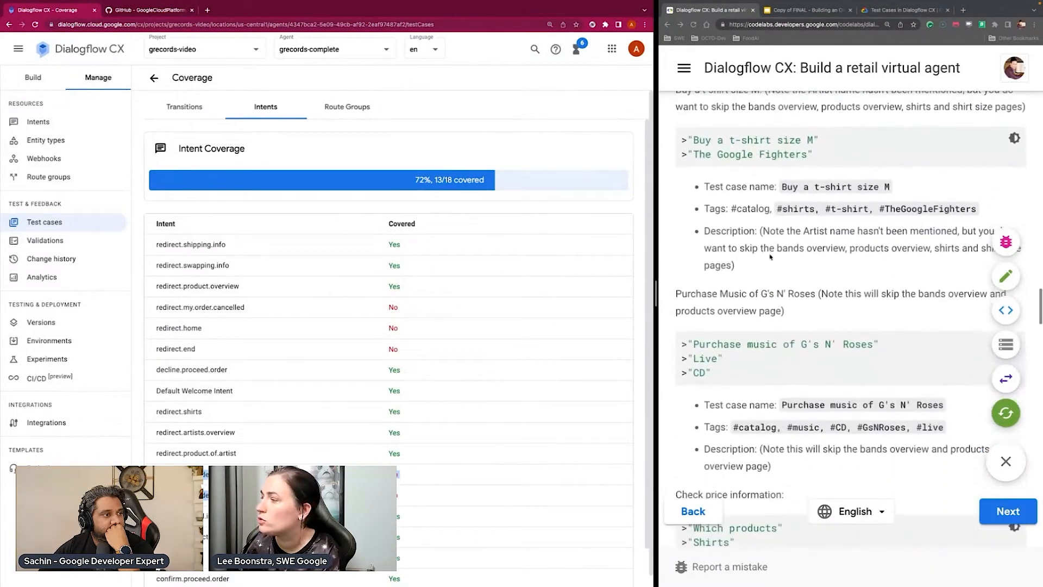
scroll(770, 257, down, 1)
scroll(770, 256, down, 5)
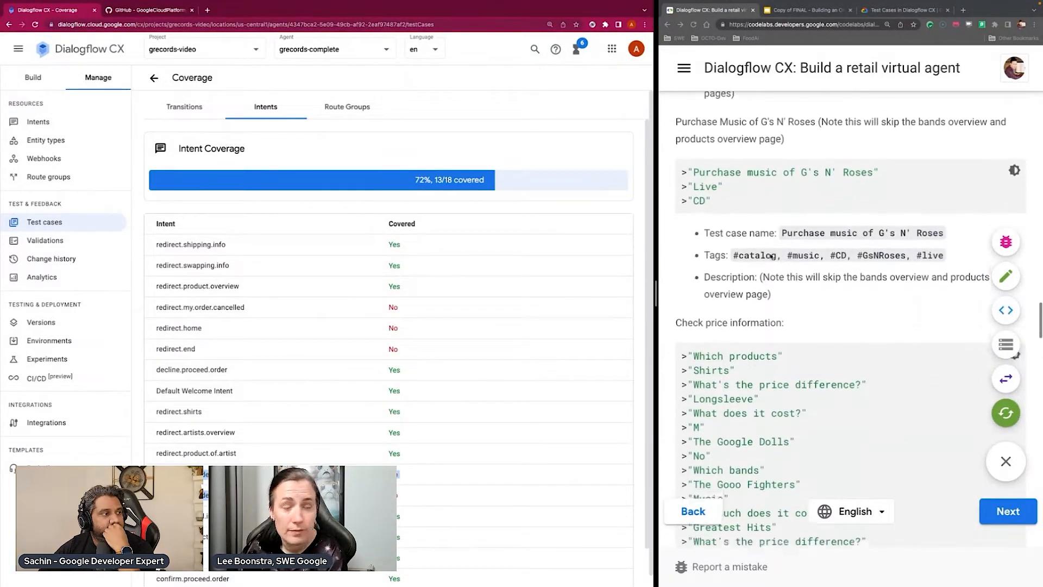
scroll(770, 257, down, 3)
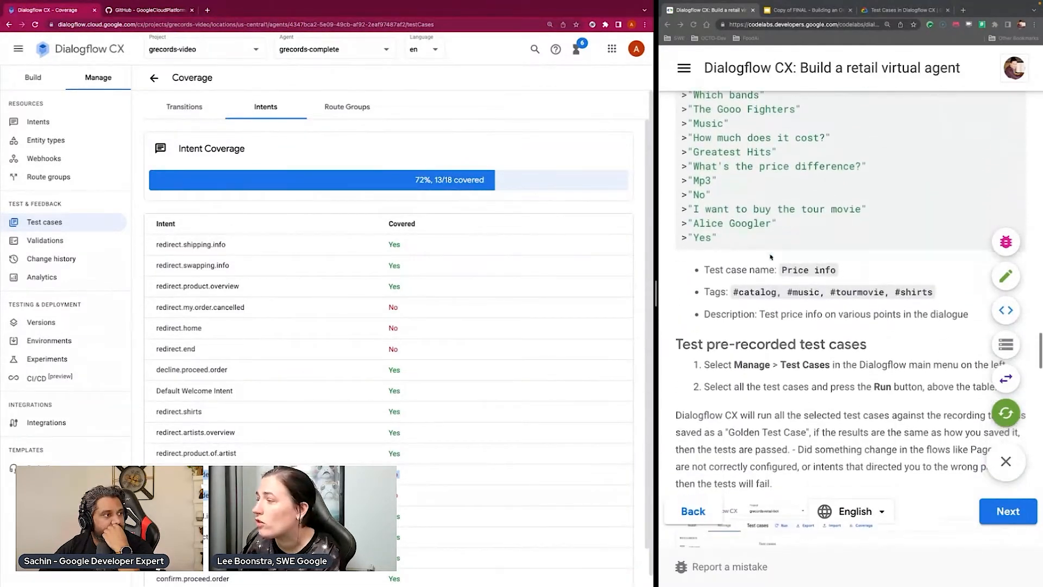
scroll(775, 260, down, 2)
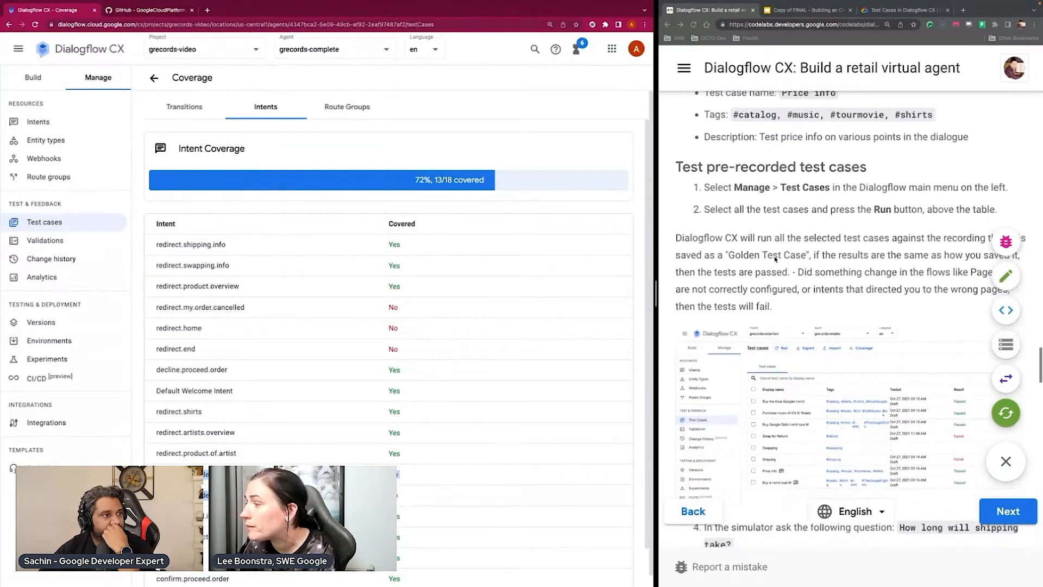
scroll(775, 260, down, 1)
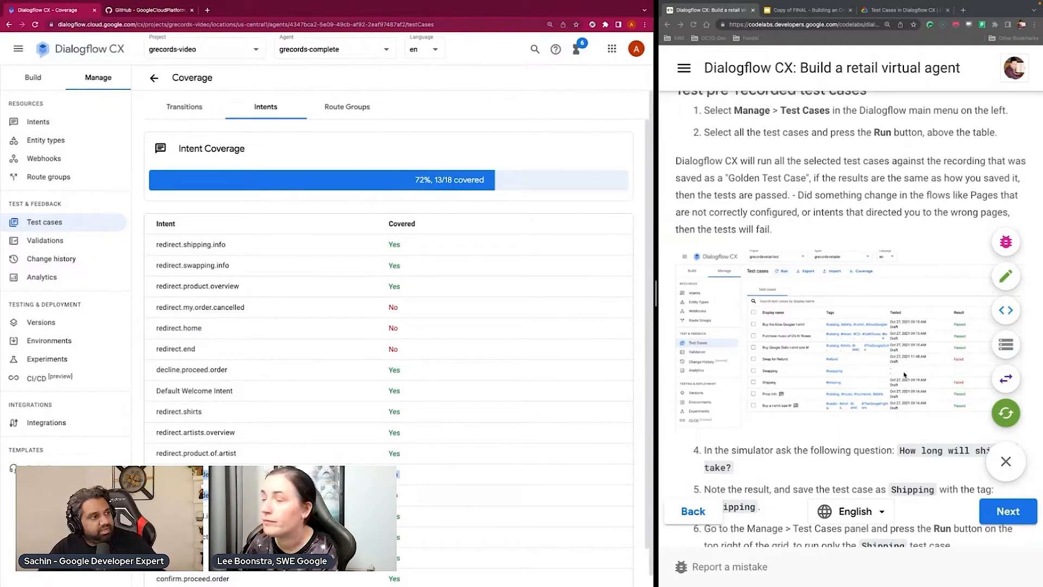
scroll(900, 370, down, 5)
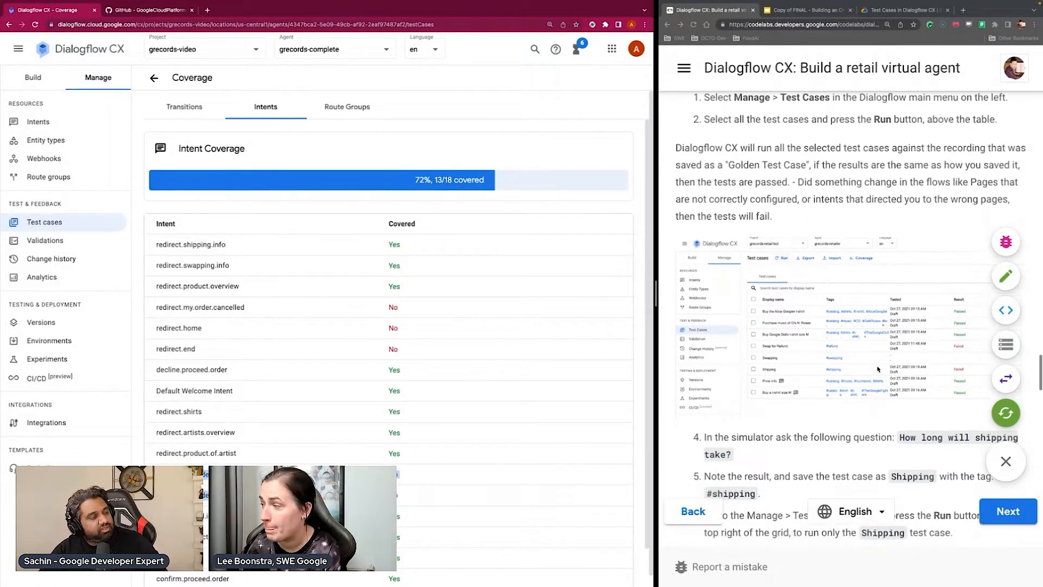
scroll(877, 369, down, 5)
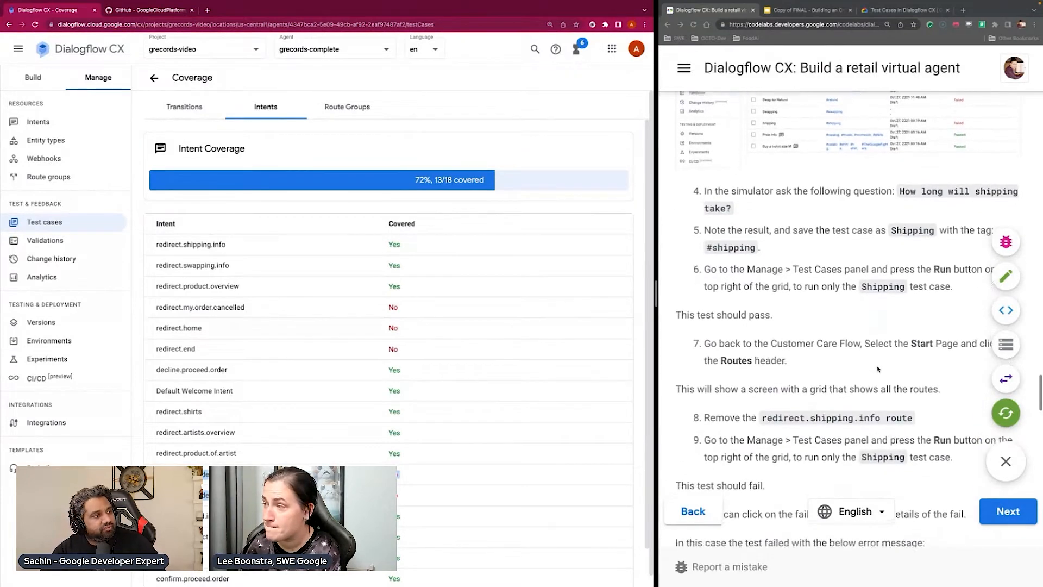
scroll(877, 369, down, 2)
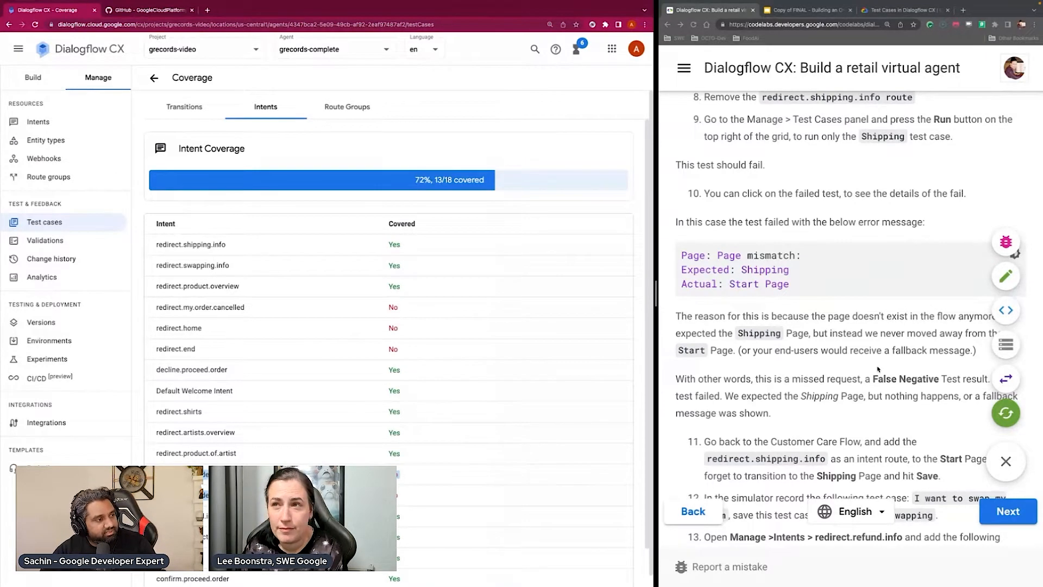
Go back to the test case list, open the agent simulator and display its additional options
click(153, 78)
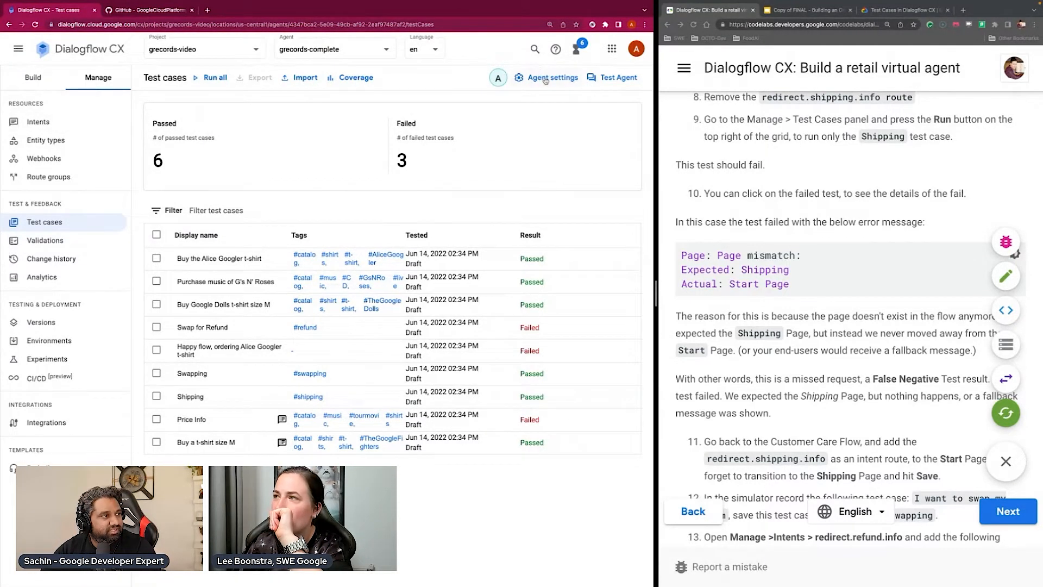
click(619, 78)
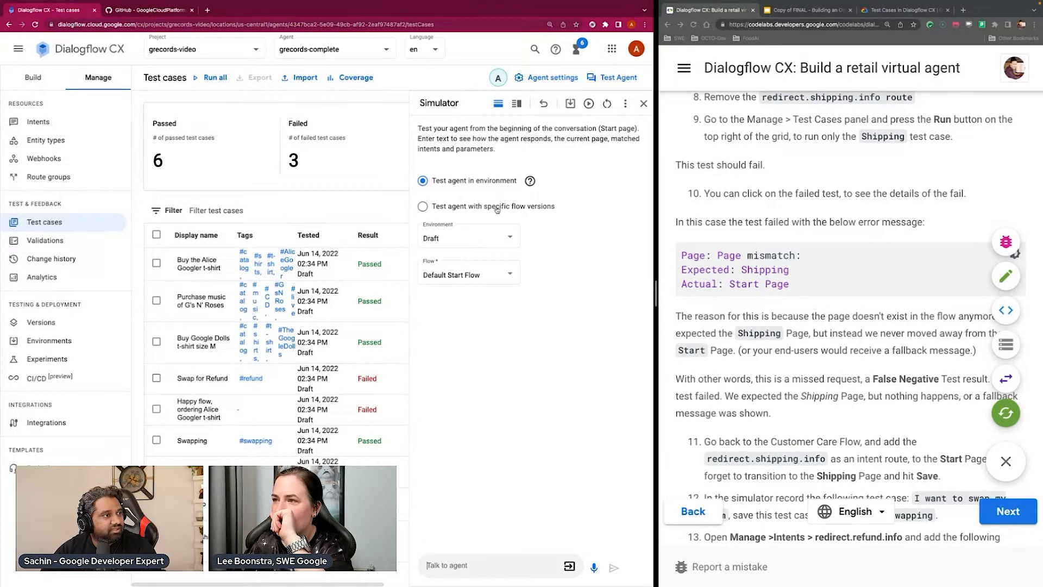
click(625, 104)
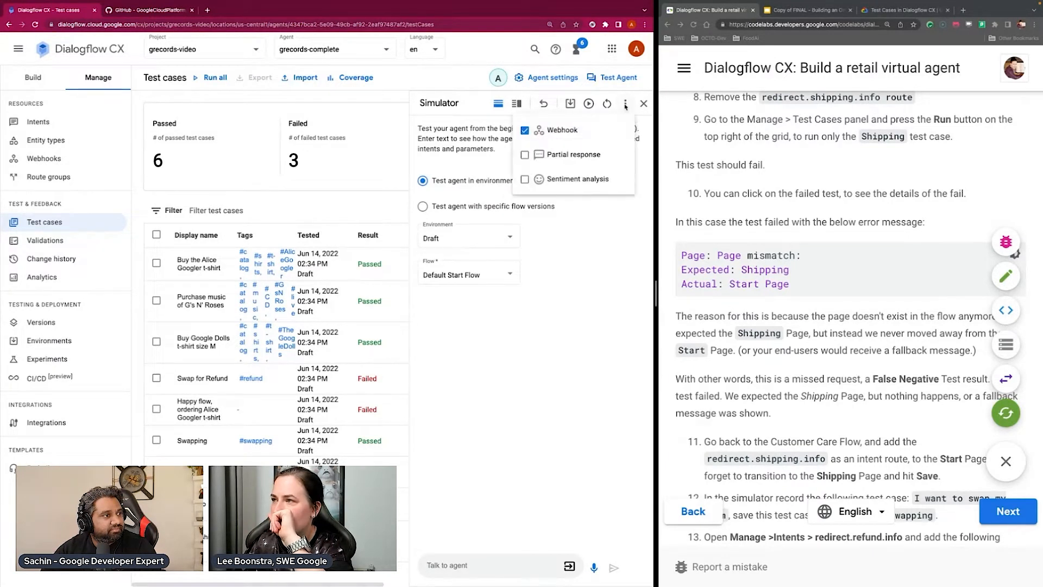
Disable the Webhook option in the simulator's additional options
click(555, 269)
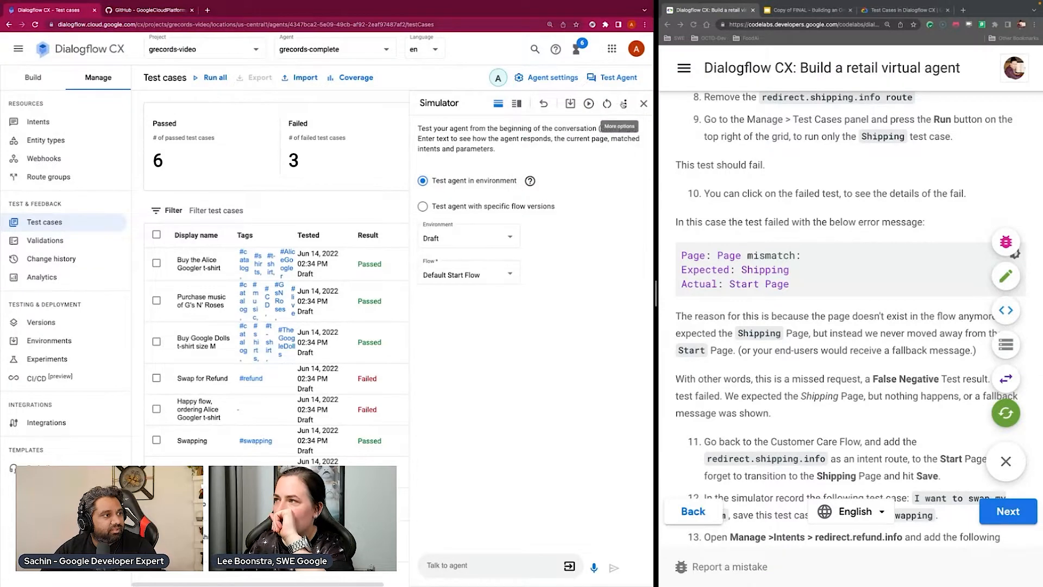
click(623, 104)
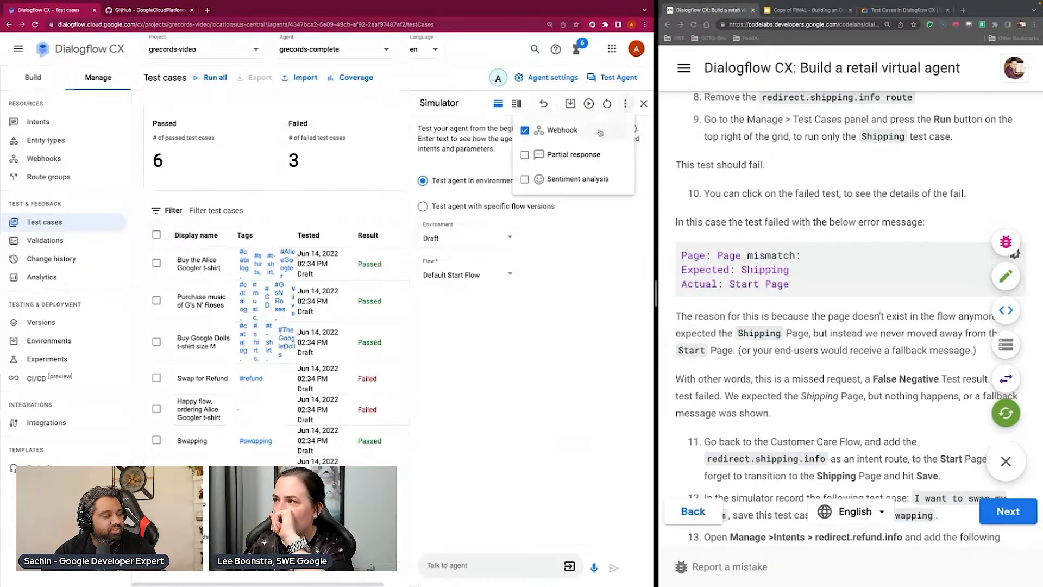
click(524, 134)
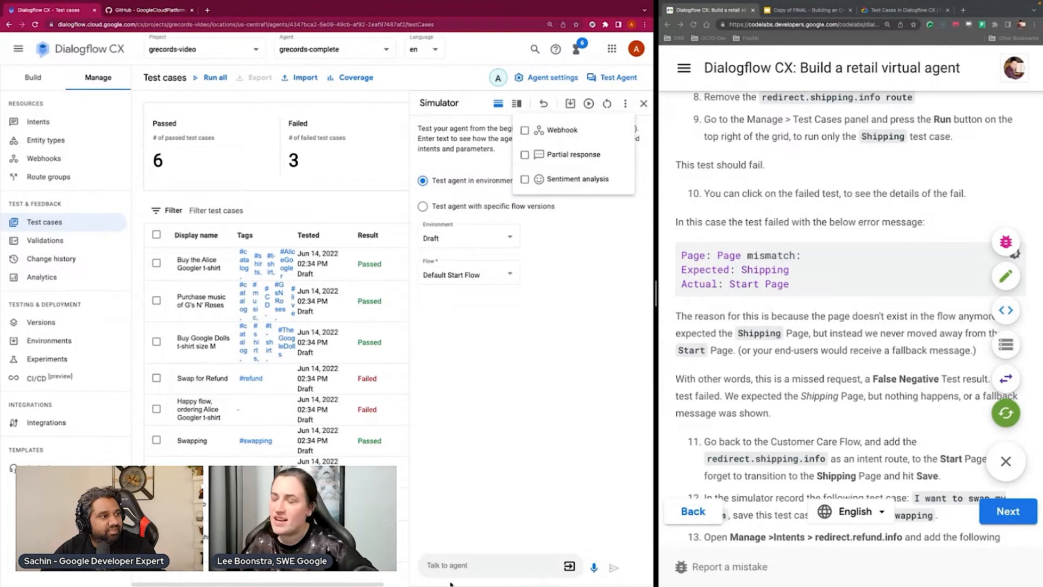
Greet the agent with "Hi" in the simulator and ask "Which bands are signed?"
click(452, 565)
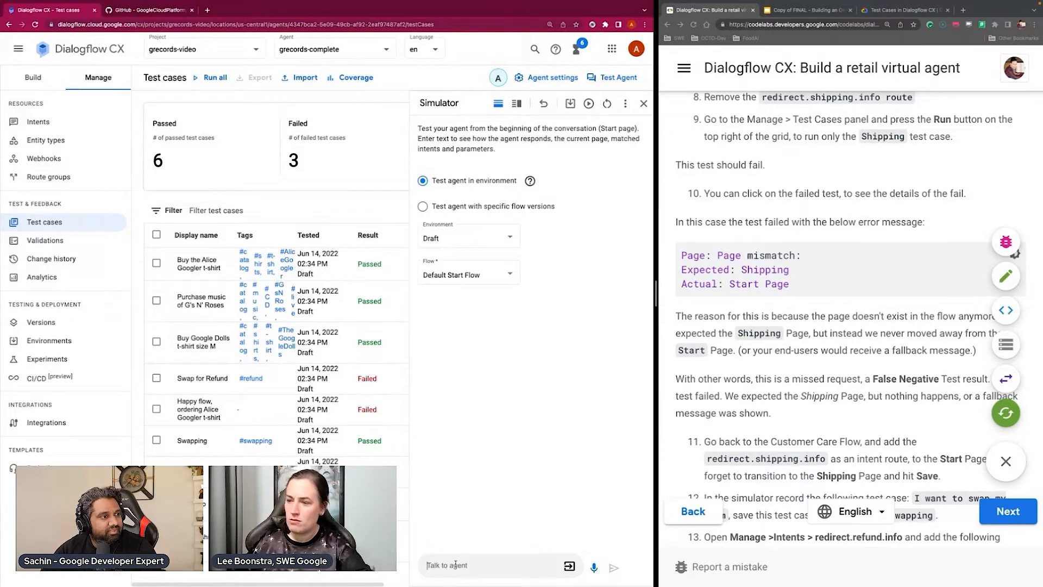
text(Hi)
key(Return)
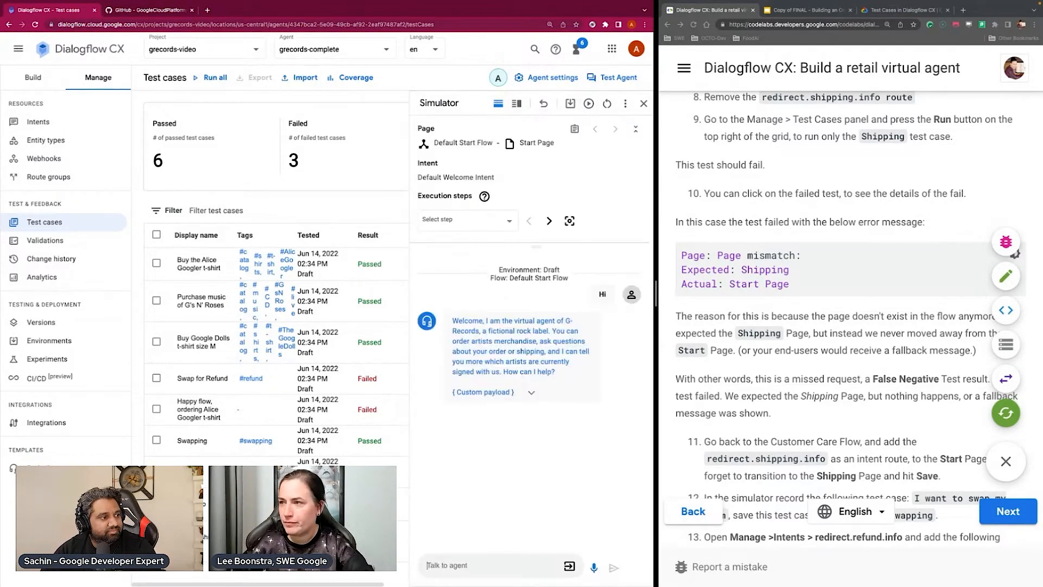
text(I want to)
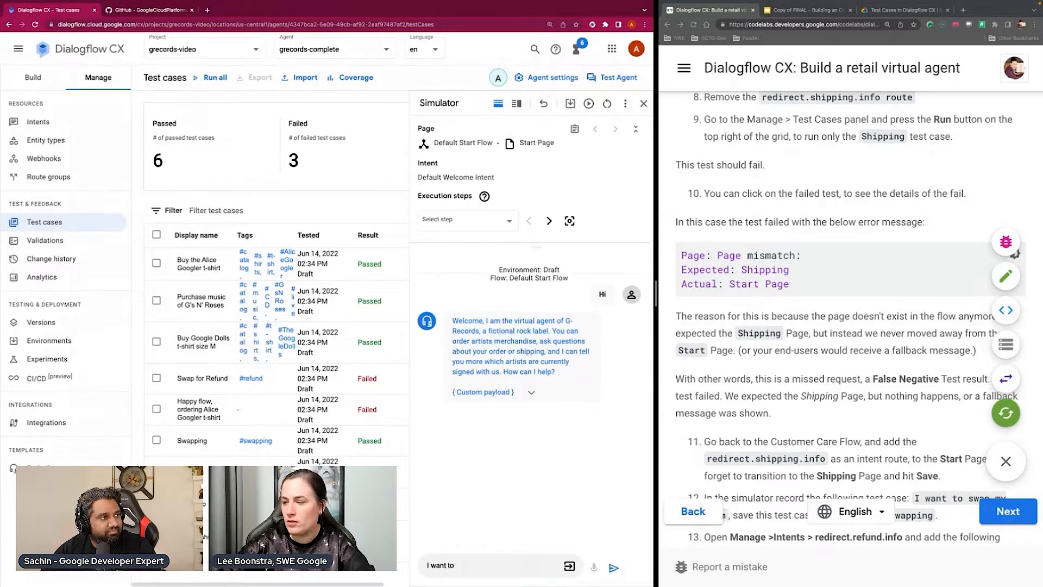
key(ctrl+a)
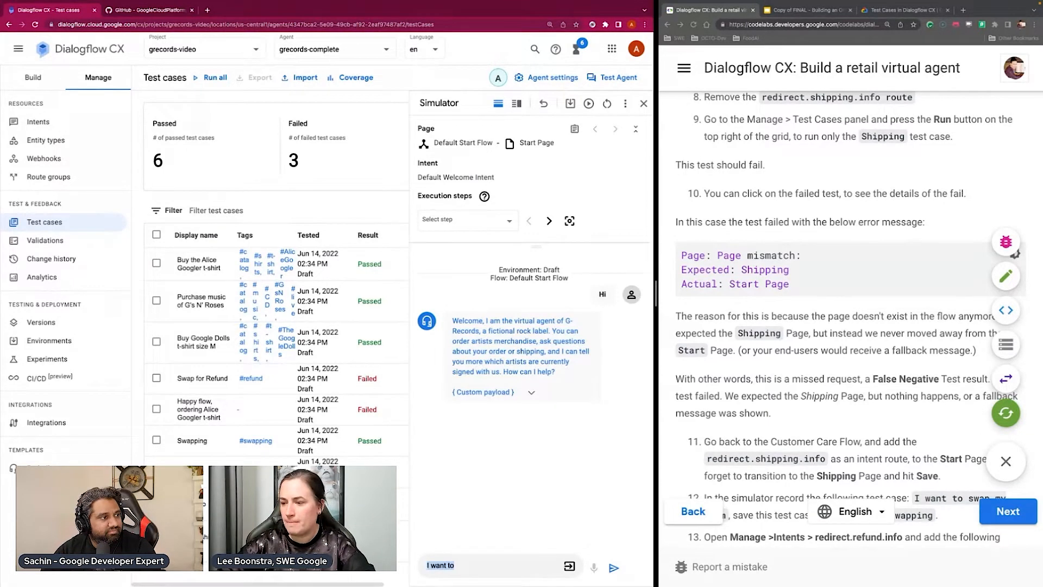
text(Which bands are signed?)
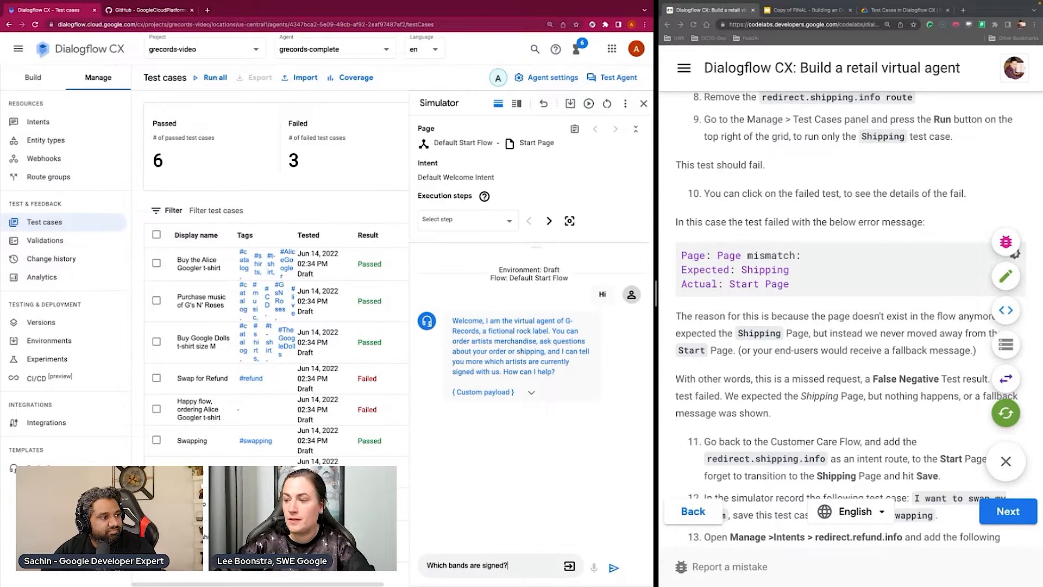
key(Return)
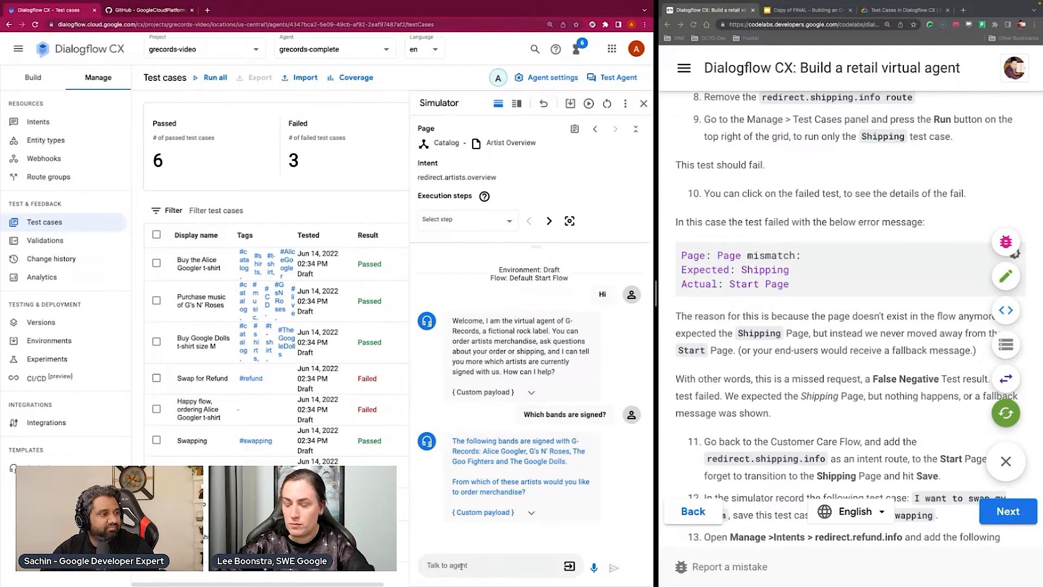
Continue the simulated order by answering "Alice Googler" for the artist, "Longsleeve" for the merchandise and "M" for the shirt size
text(Alice Googler)
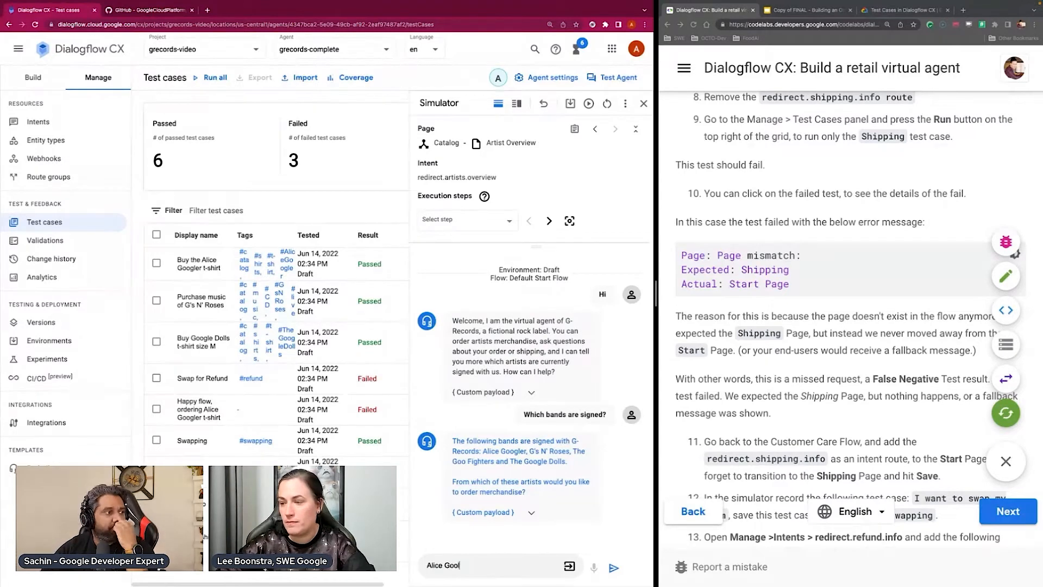
key(Return)
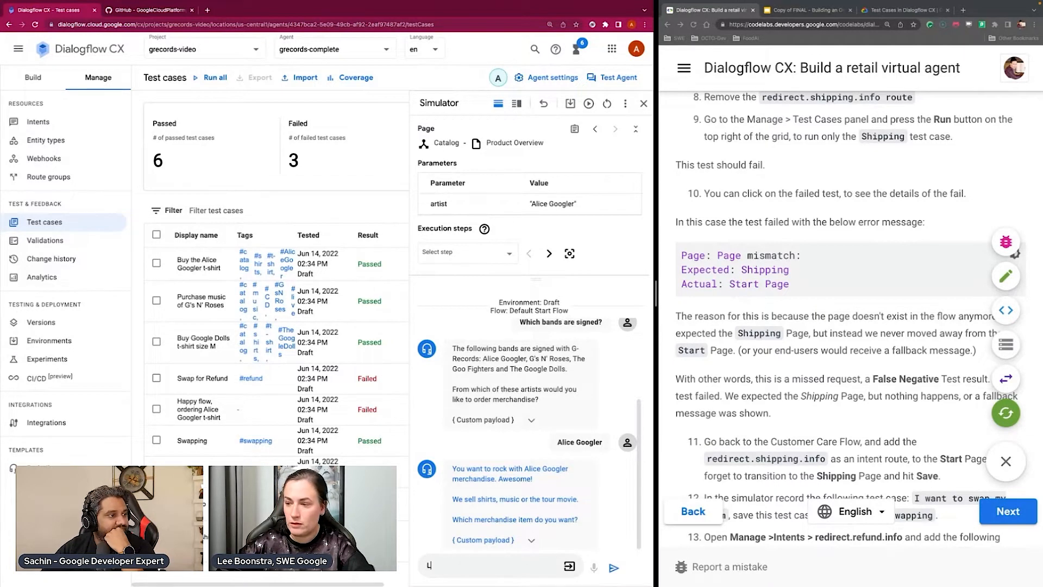
text(Longsleeve)
key(Return)
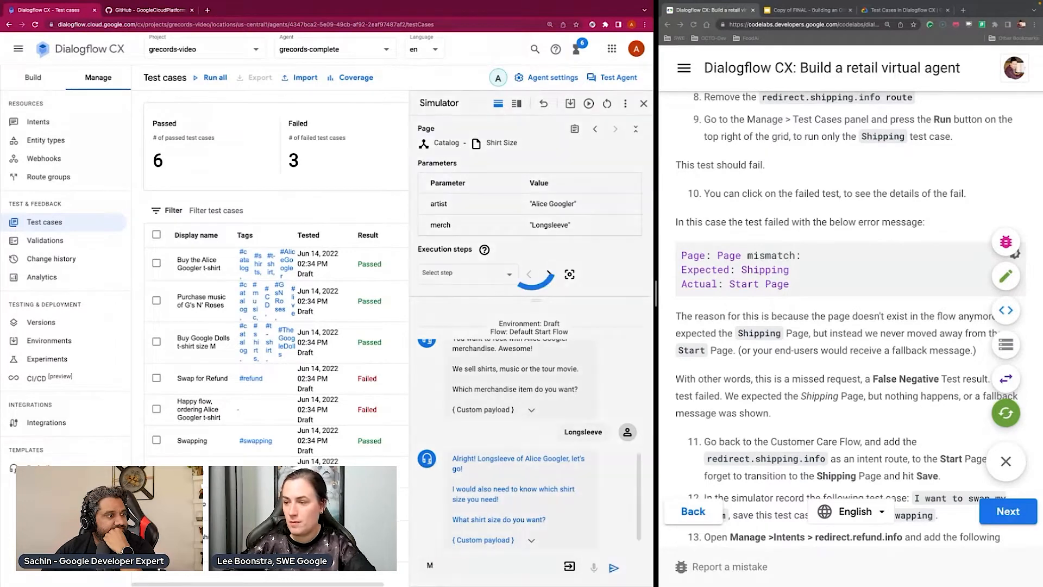
text(M)
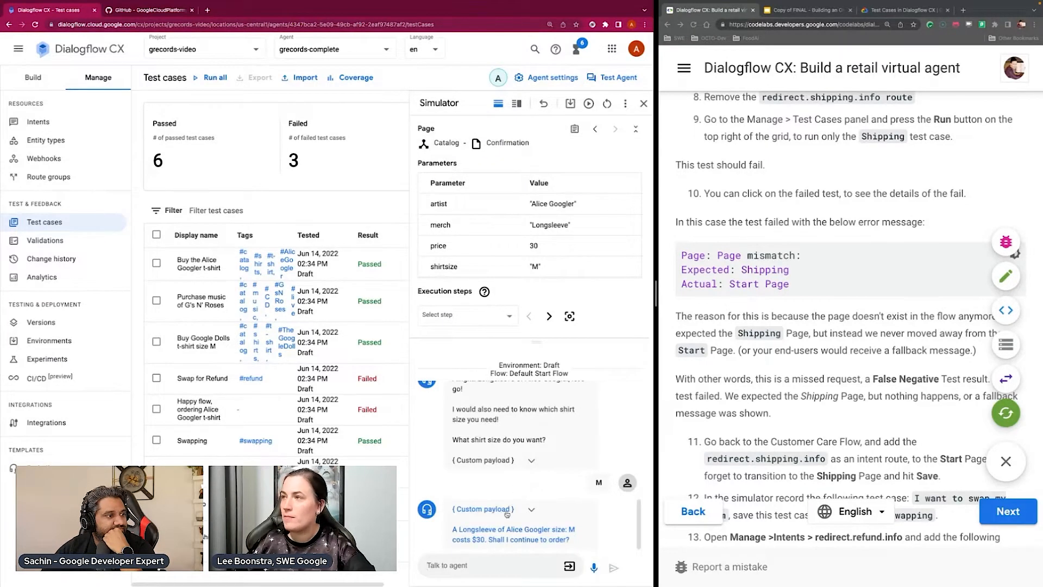
Start saving the simulated conversation as a test case and name it "Alice Googler Longsleeve"
click(570, 103)
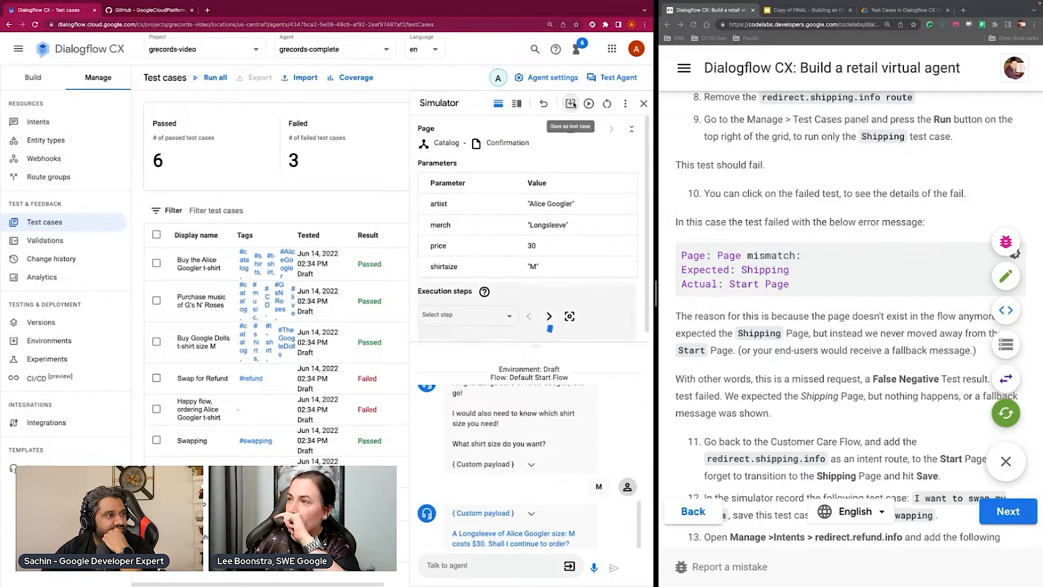
click(204, 204)
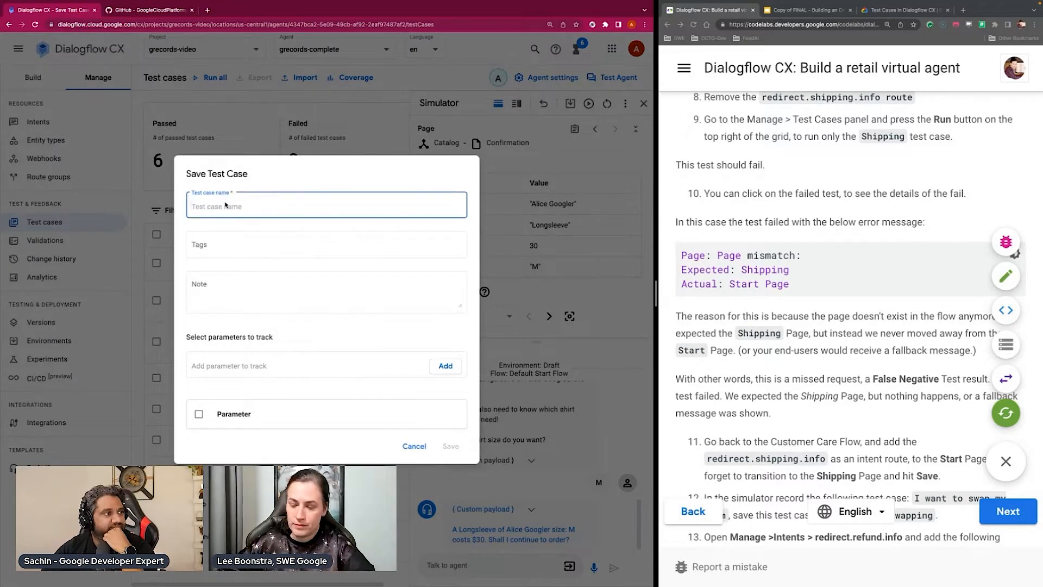
text(Alice Googler L)
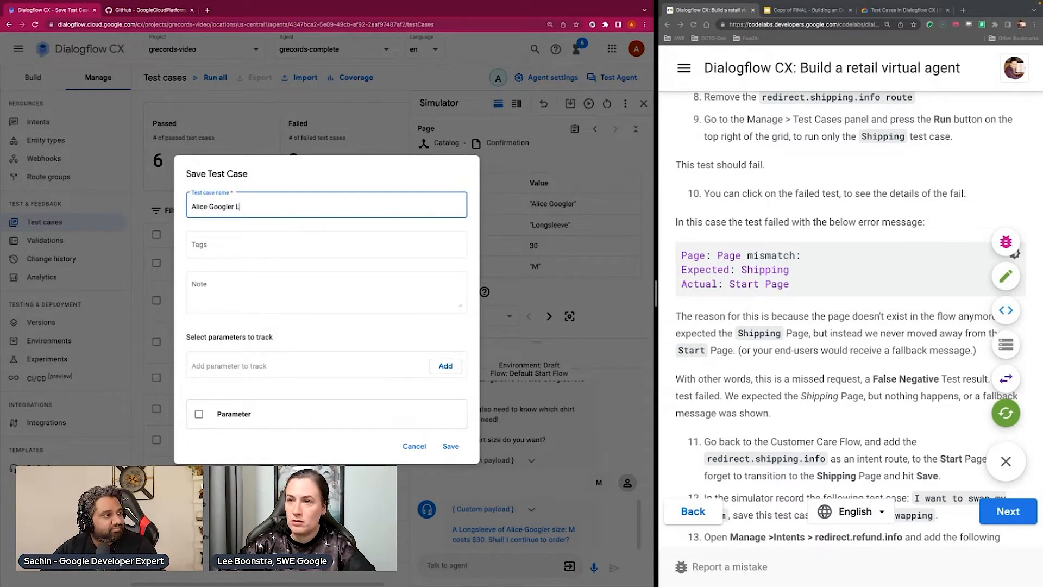
text(ongsleeve)
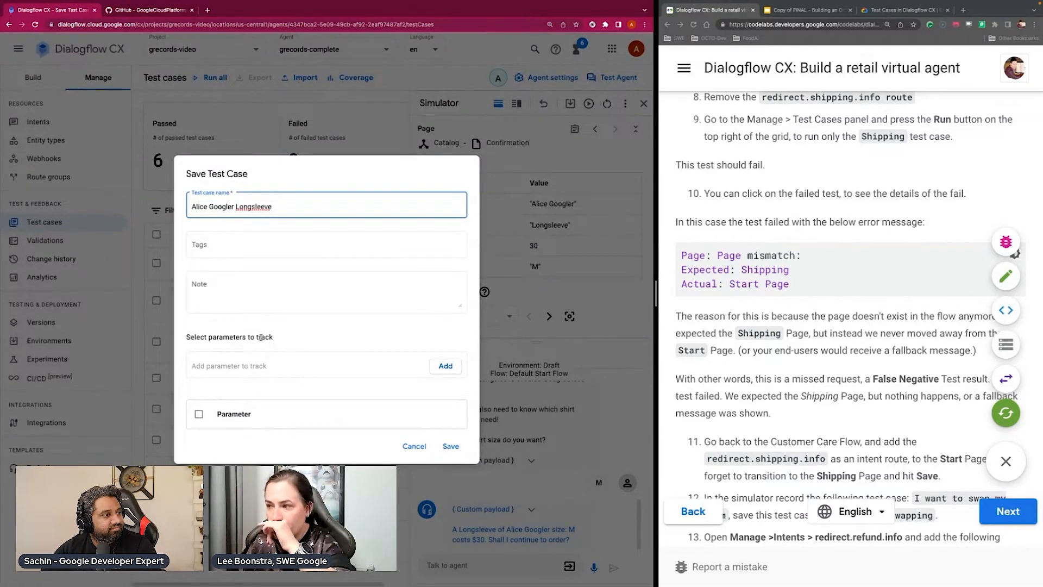
click(330, 165)
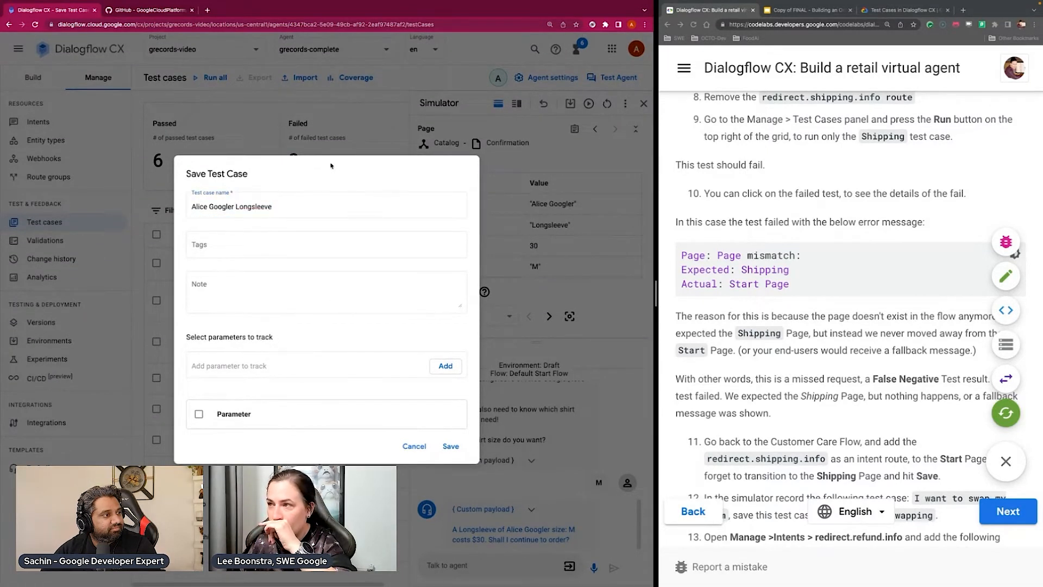
Add "artist" to the test case's list of parameters to track
click(237, 365)
text(artist)
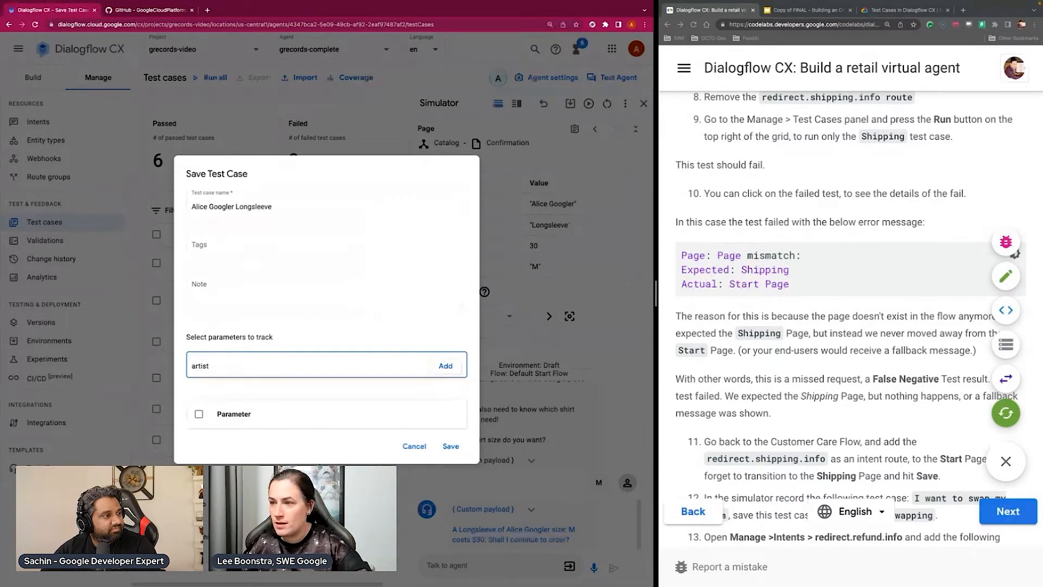
double_click(216, 365)
key(BackSpace)
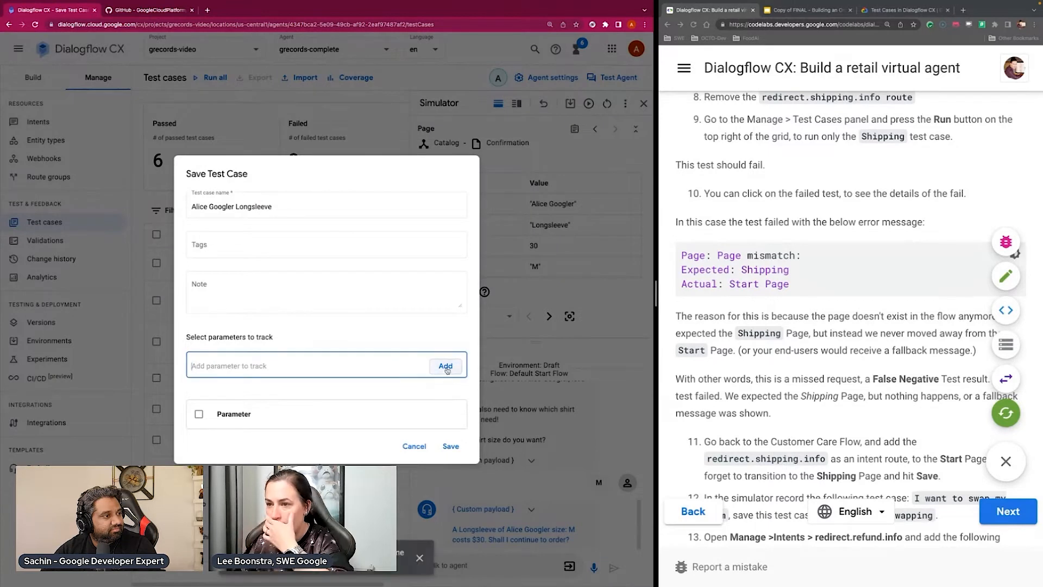
text(art)
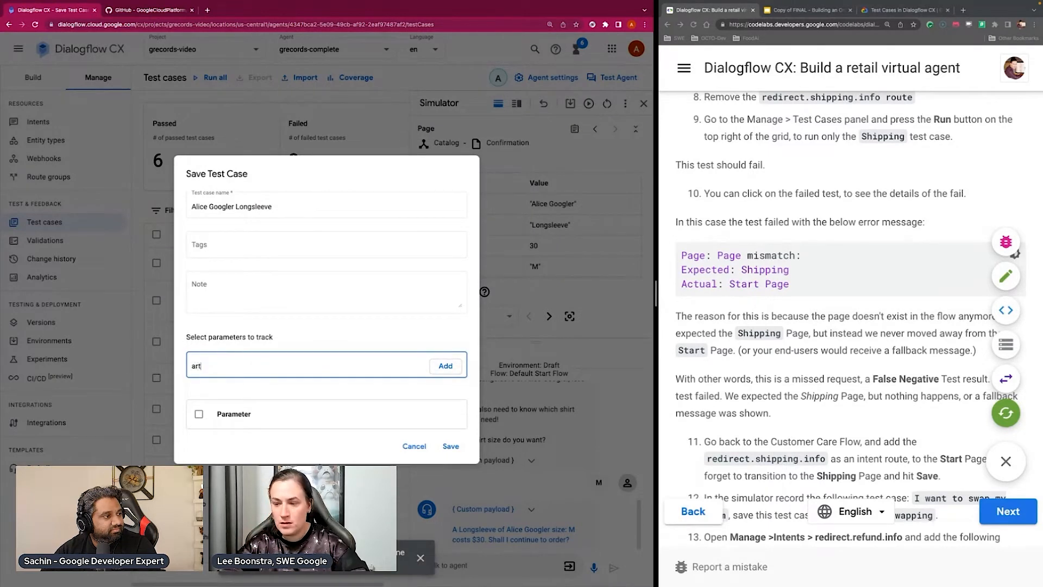
text(ist)
click(447, 368)
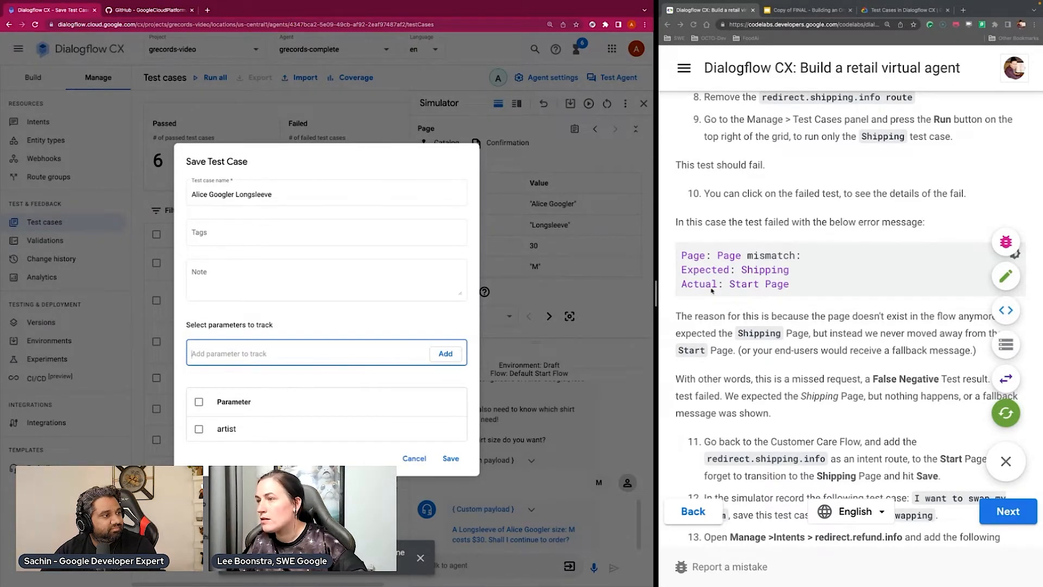
Widen the agent console window and add "merch", "price" and "shirtsize" to the test case's parameters to track
drag(657, 293, 787, 293)
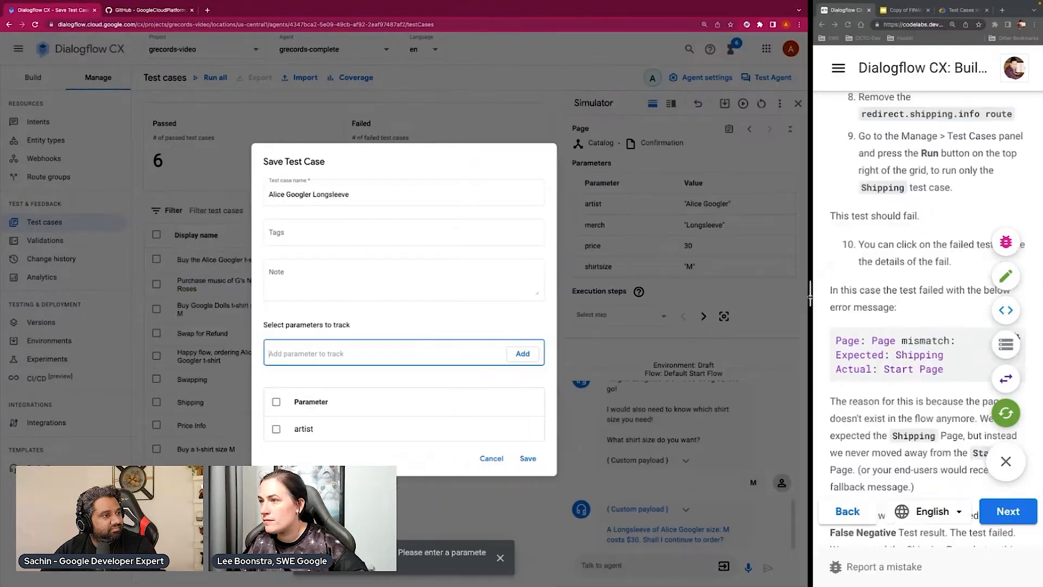
text(merch)
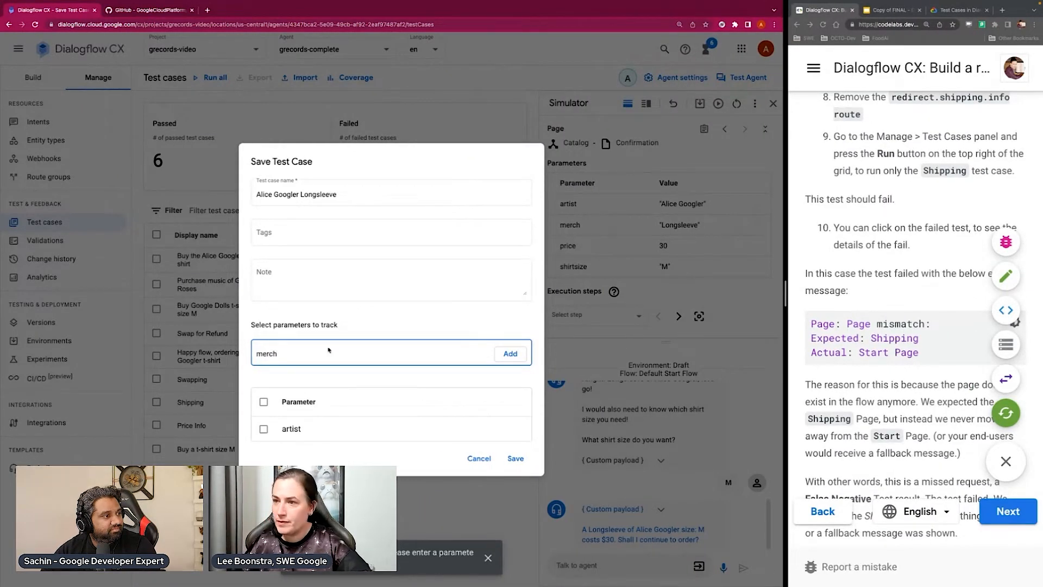
click(509, 354)
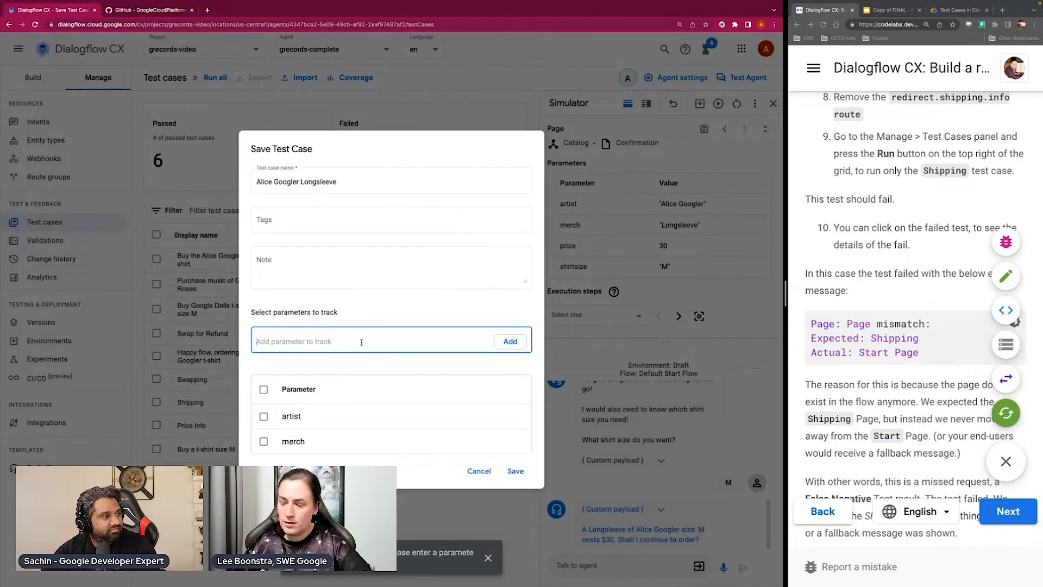
text(price)
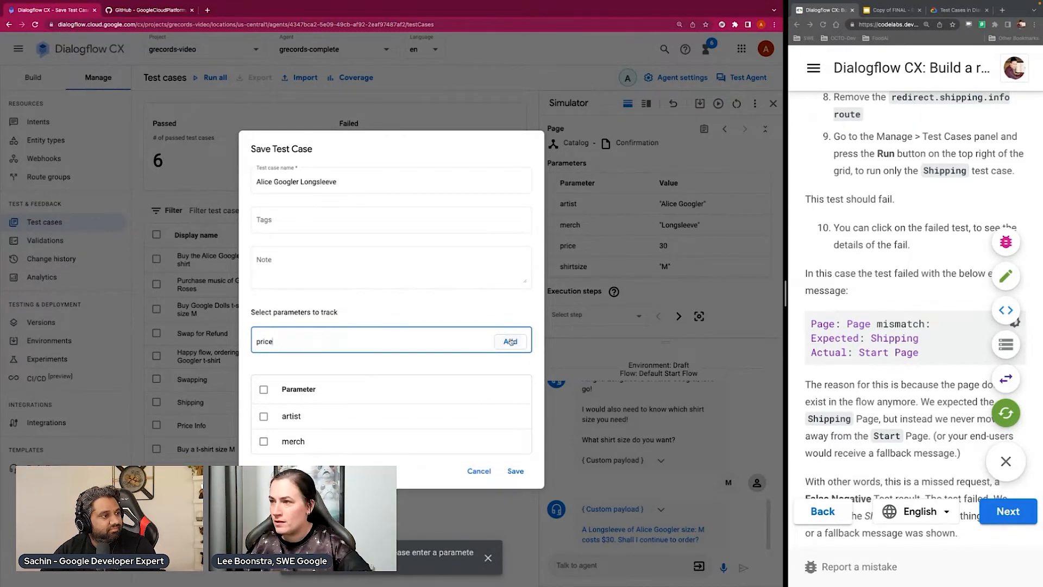
click(510, 341)
text(shirtsize)
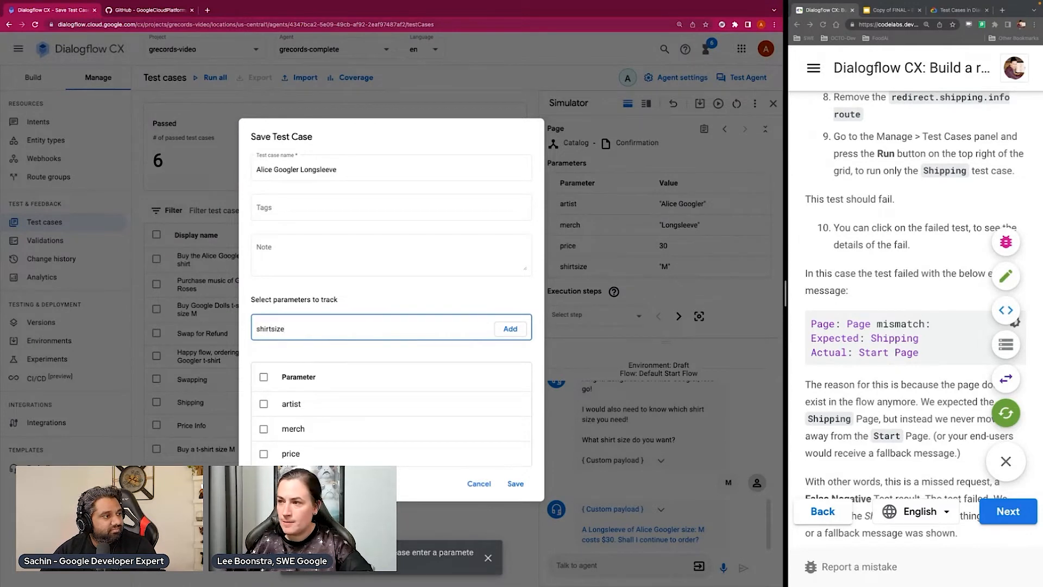
click(510, 329)
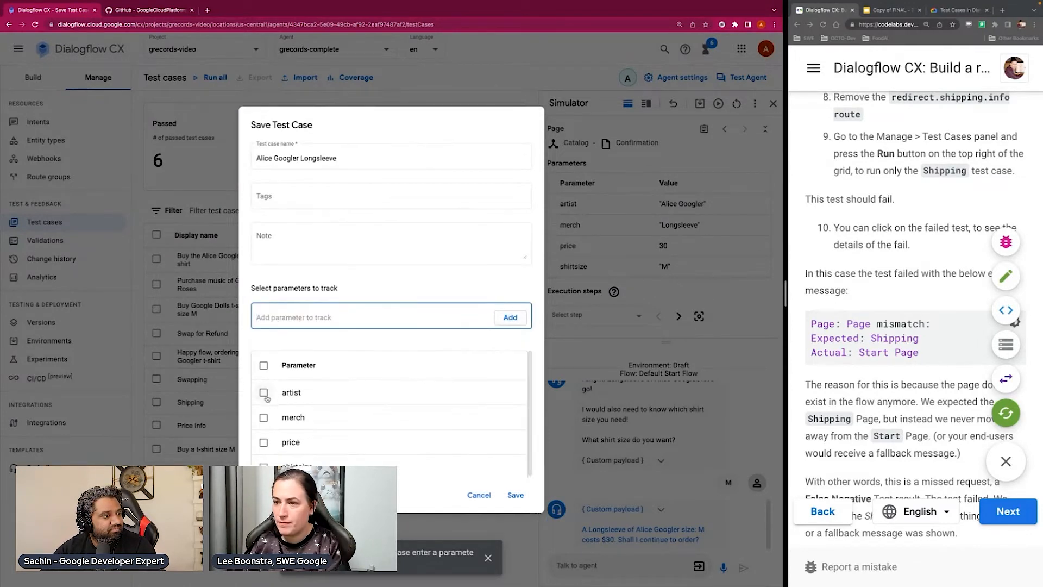
Select the artist, merch, price and shirtsize parameters for tracking and save the test case
click(264, 393)
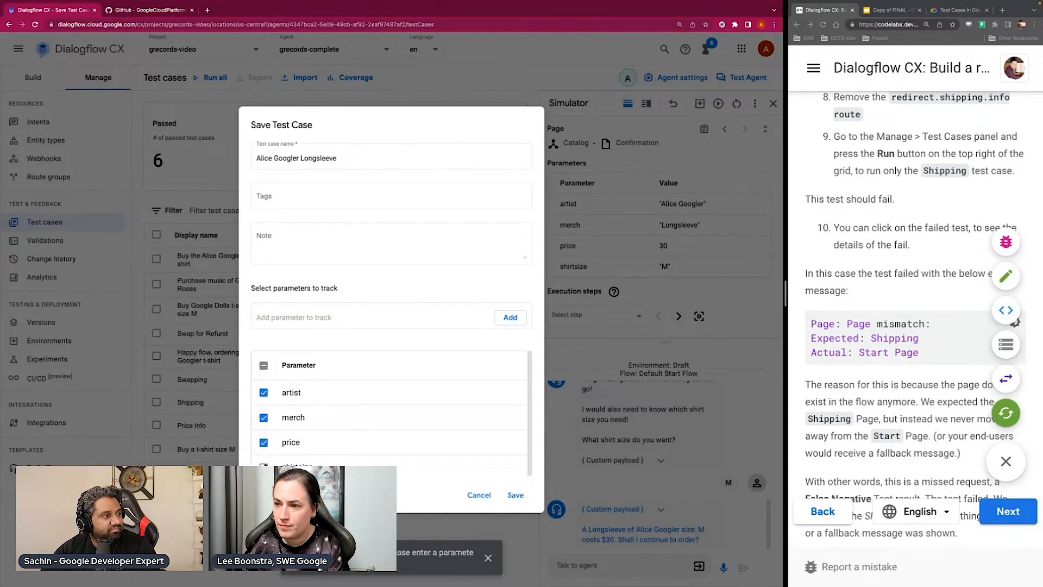
click(263, 467)
click(516, 497)
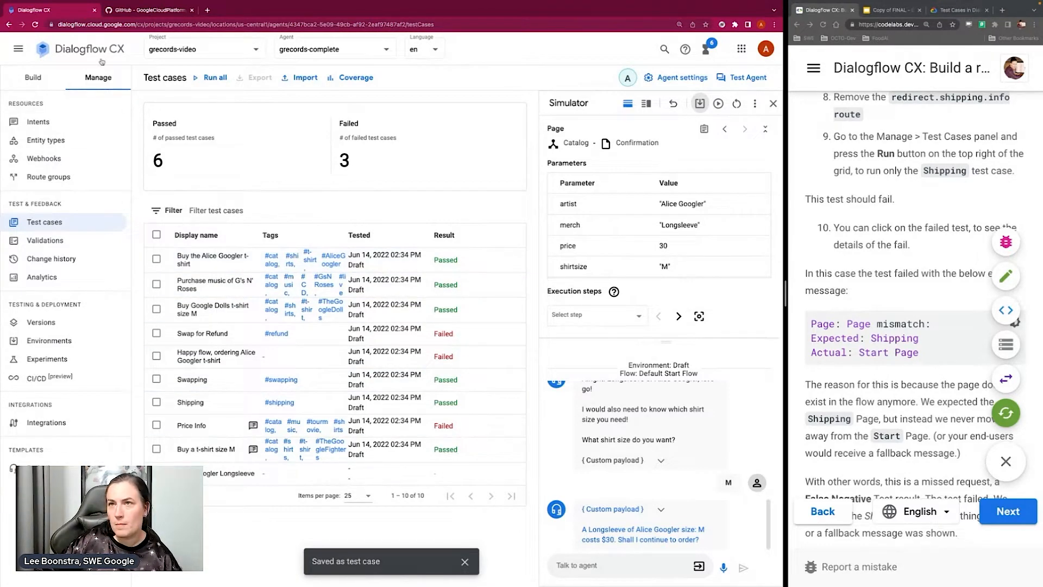
Reload the test case list and run only "Alice Googler Longsleeve" in the Draft environment, checking its progress among the running operations
click(34, 30)
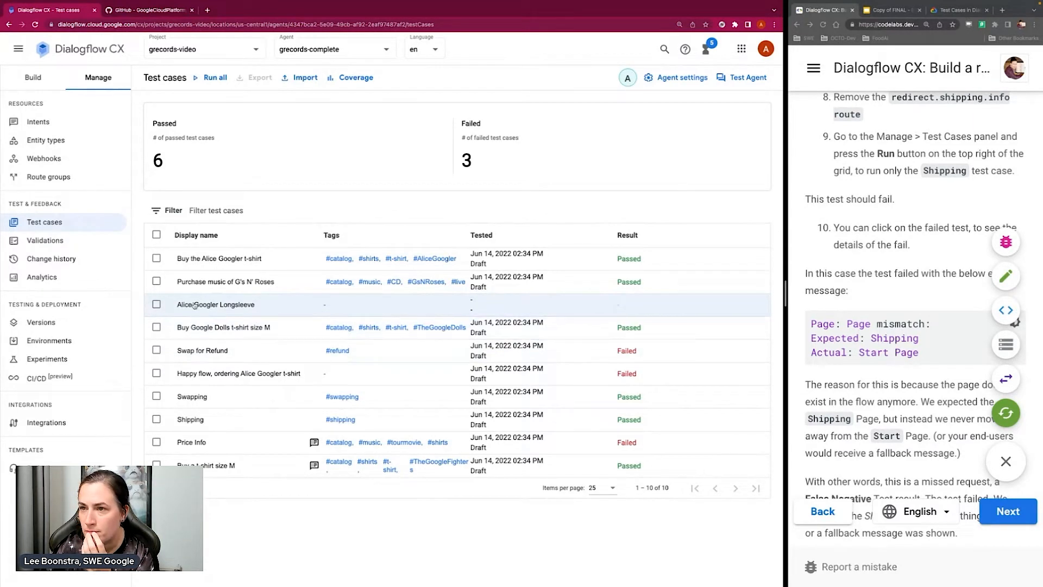
click(157, 304)
click(546, 209)
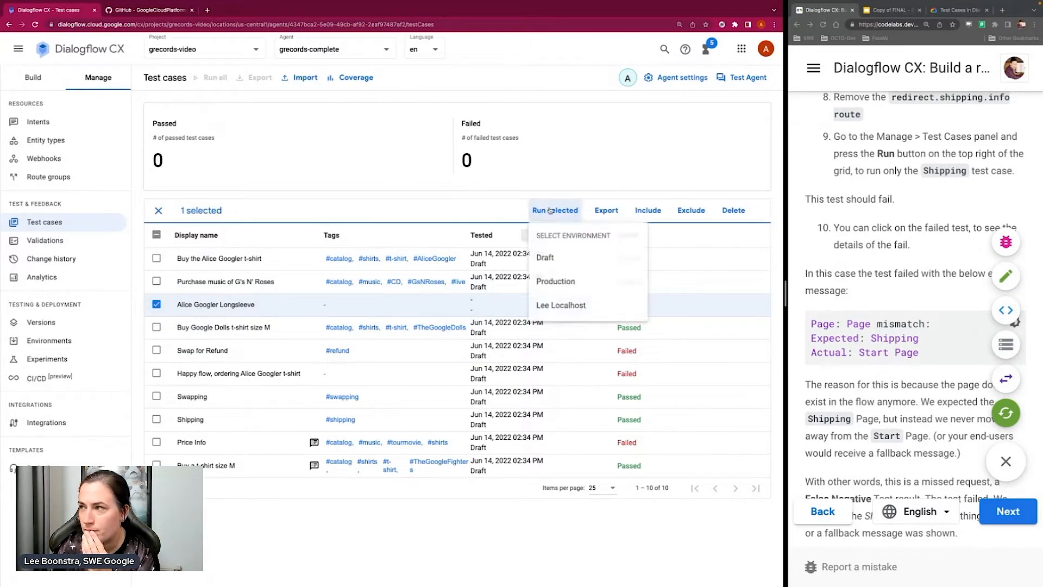
click(560, 262)
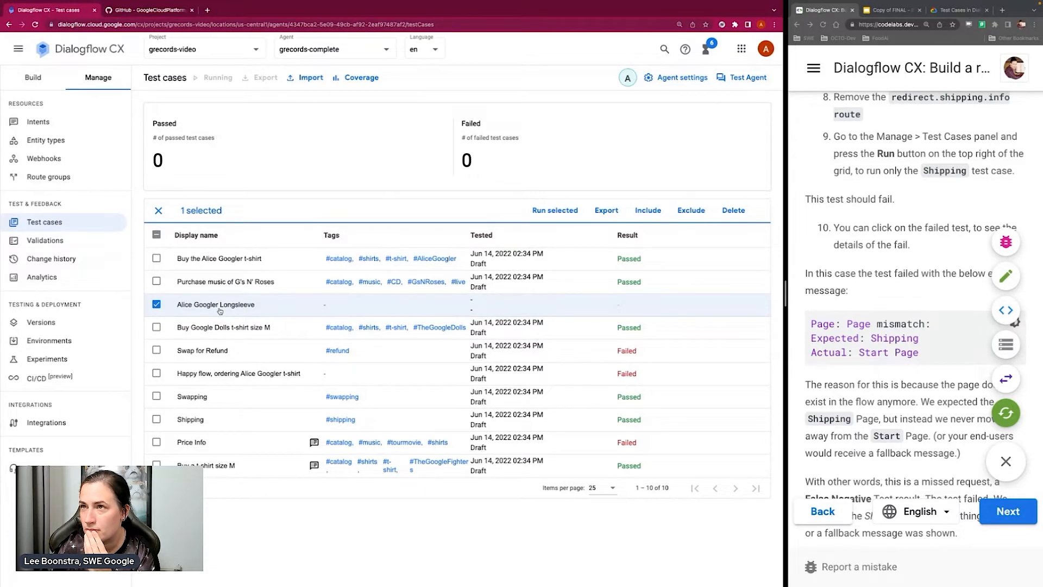
click(706, 49)
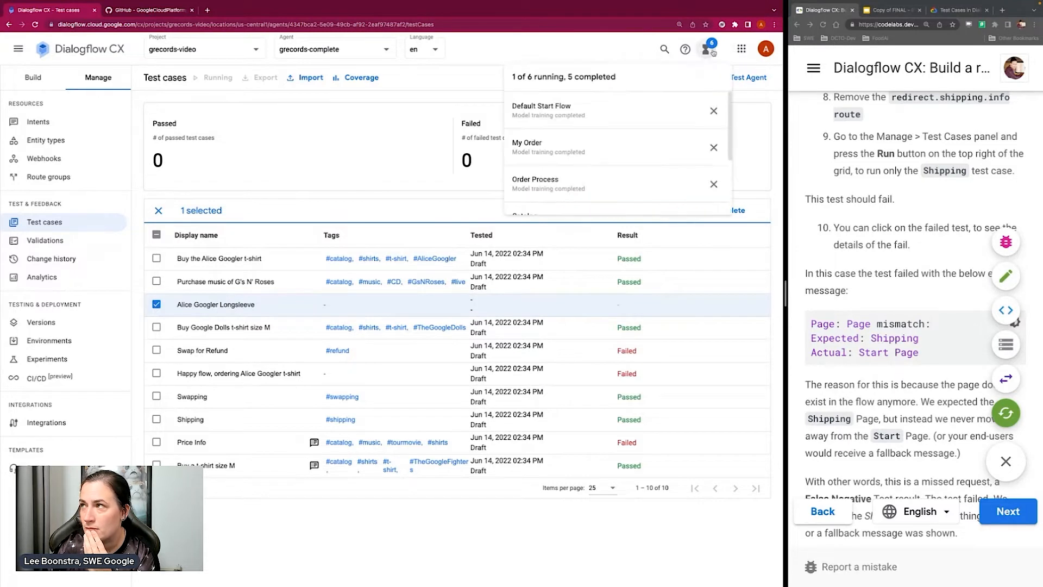
scroll(654, 149, down, 3)
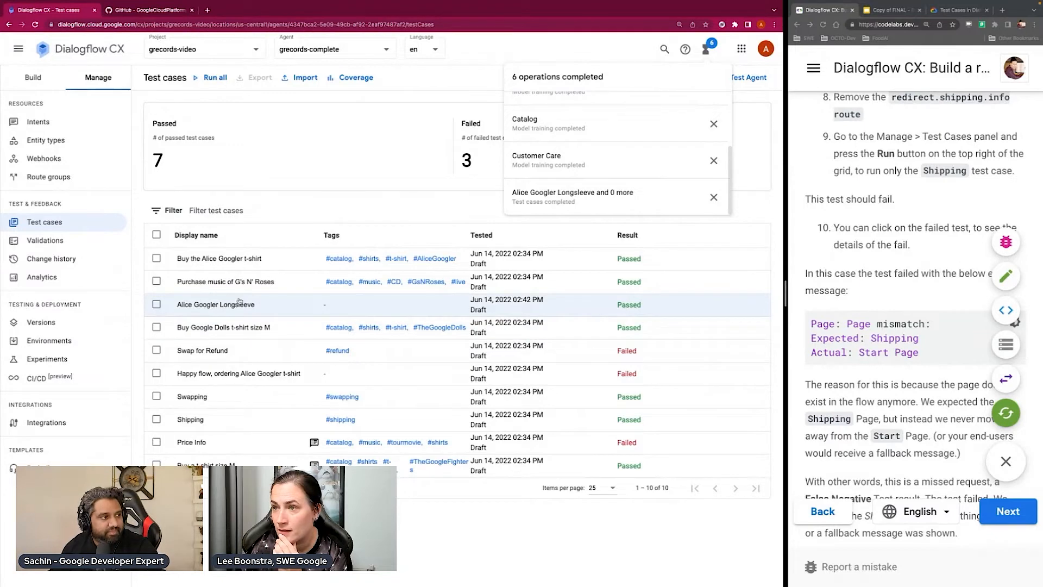
Compare the golden and latest runs of the "Alice Googler Longsleeve" and "Happy flow, ordering Alice Googler t-shirt" test cases, returning to the list
click(215, 306)
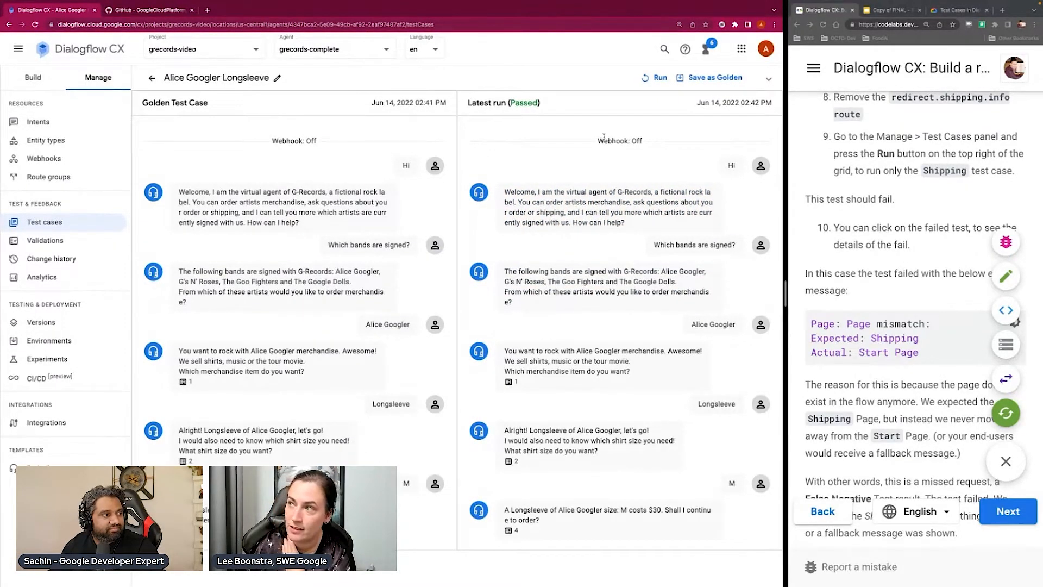
drag(603, 139, 642, 139)
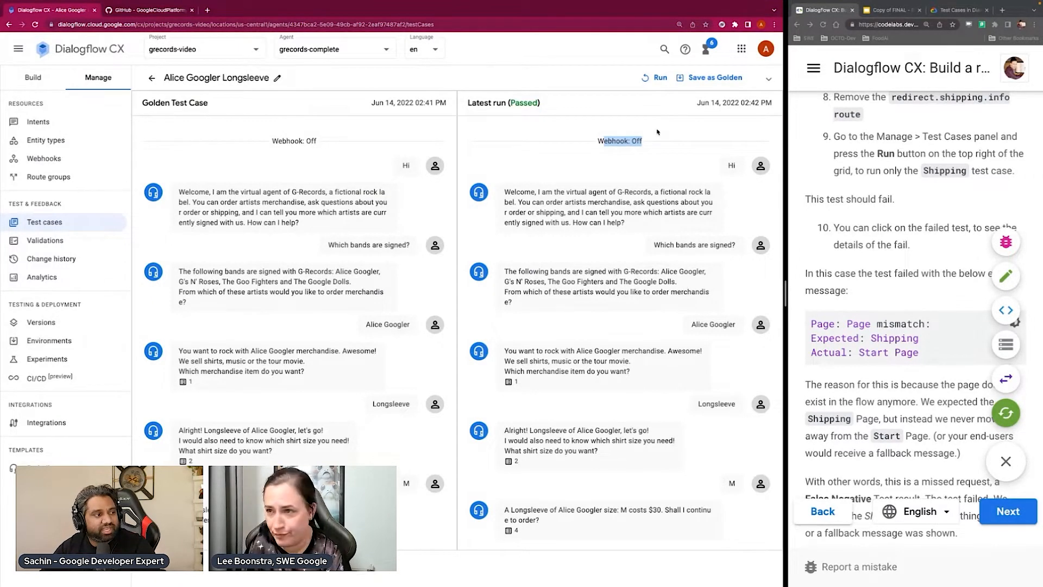
click(152, 77)
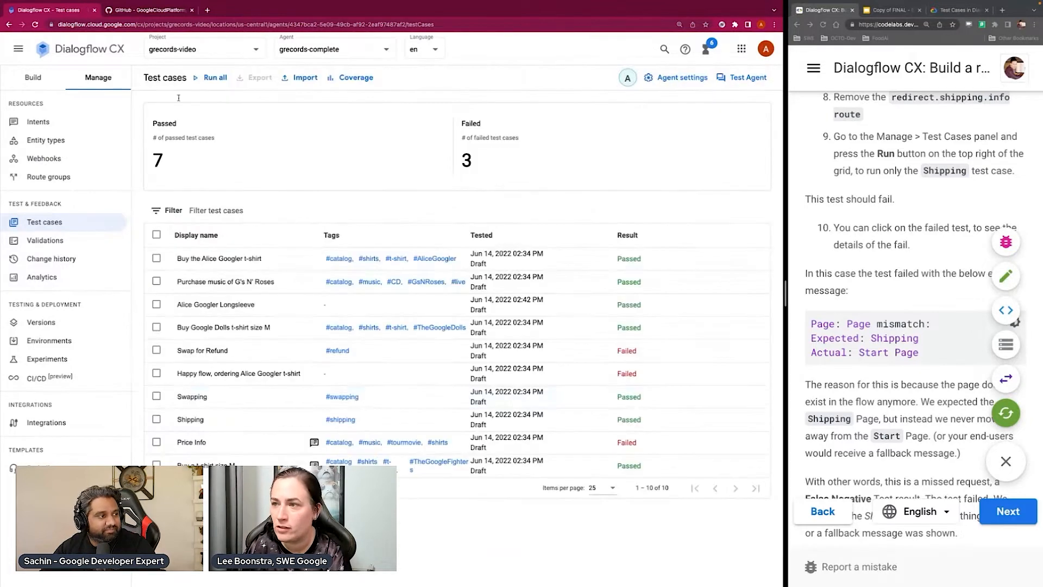
click(224, 375)
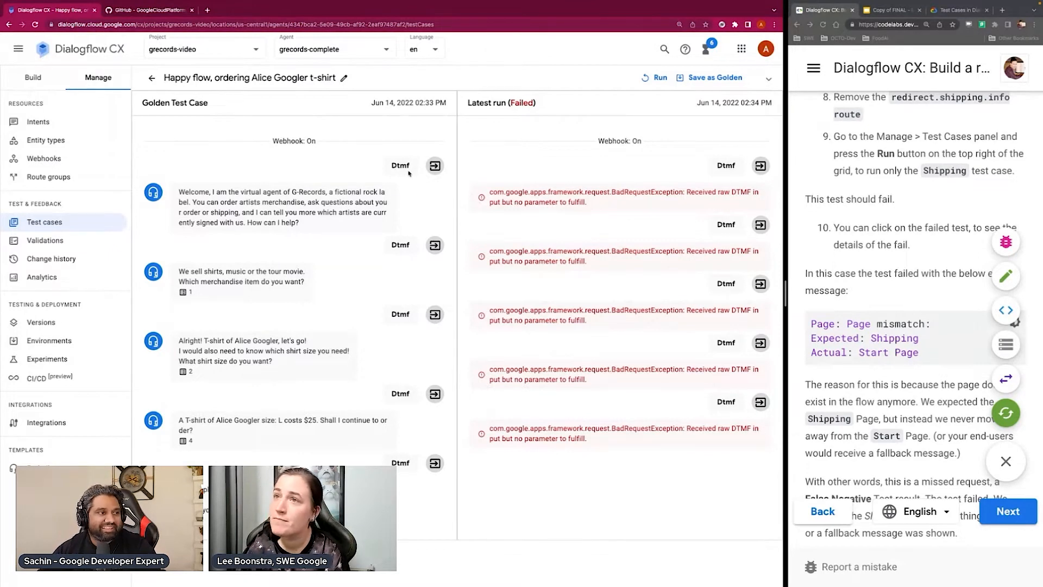
click(152, 78)
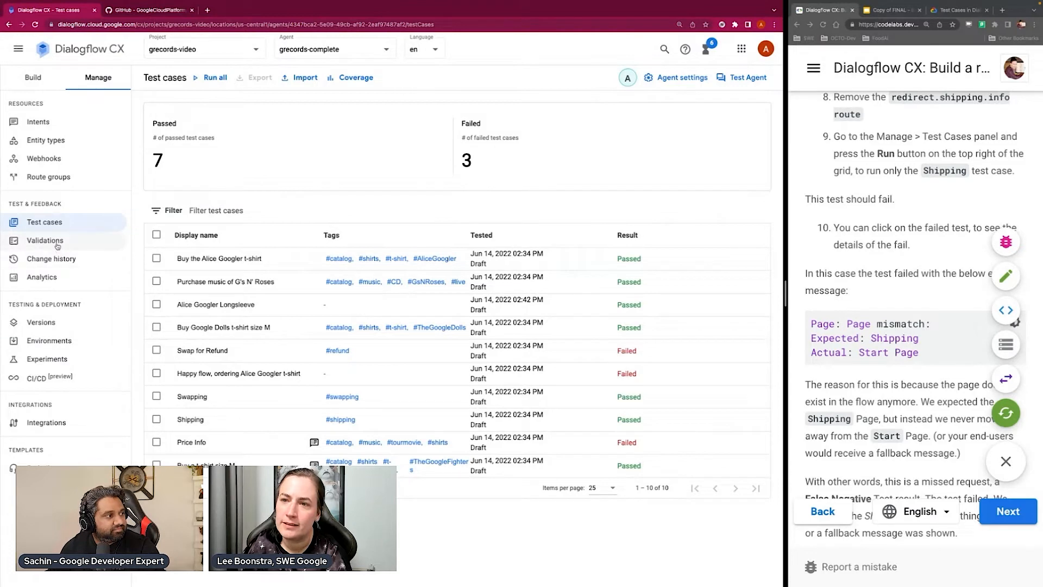
Look over the agent's flow versions and its custom environments, and return to the versions overview
click(61, 337)
click(63, 324)
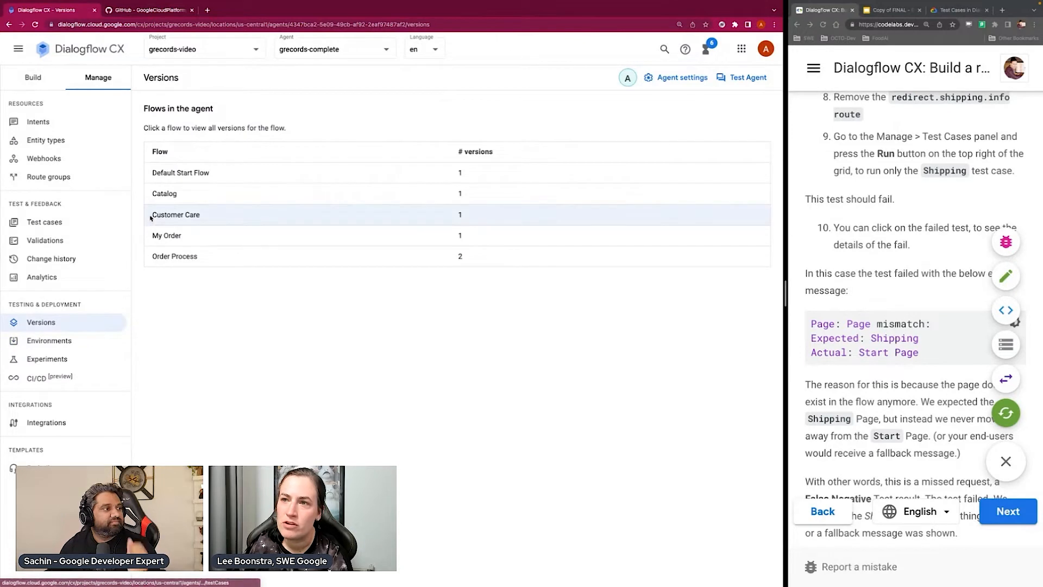
click(63, 343)
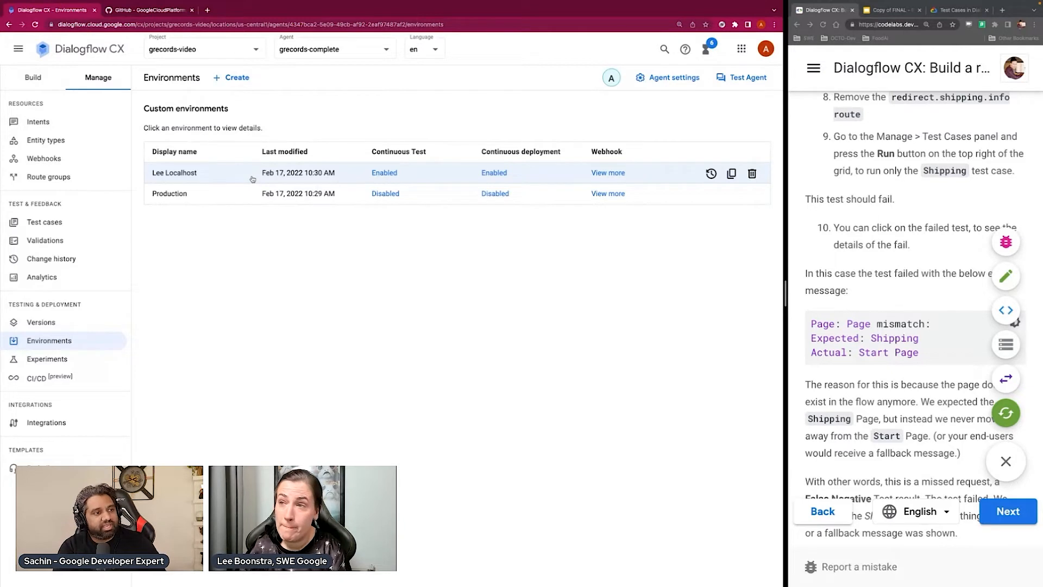
click(61, 323)
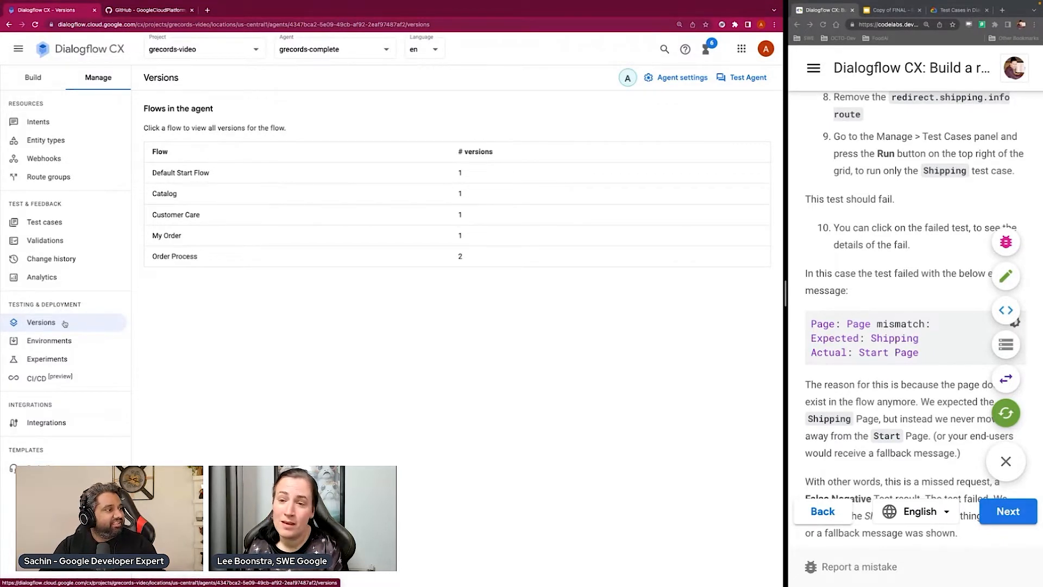
Open the agent's Dialogflow Messenger integration and bring up its trial chat window
click(72, 427)
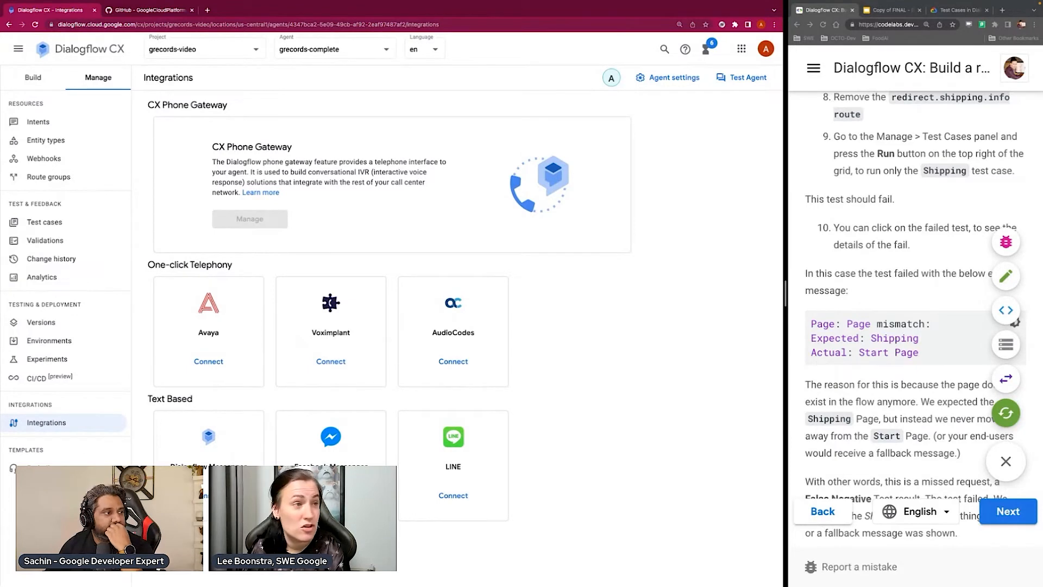
click(206, 446)
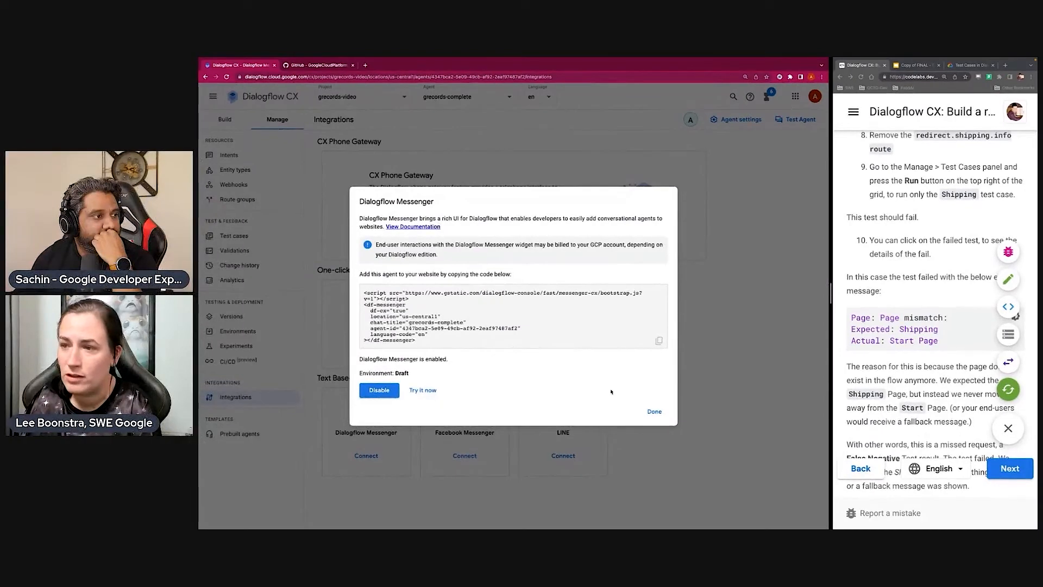
click(424, 389)
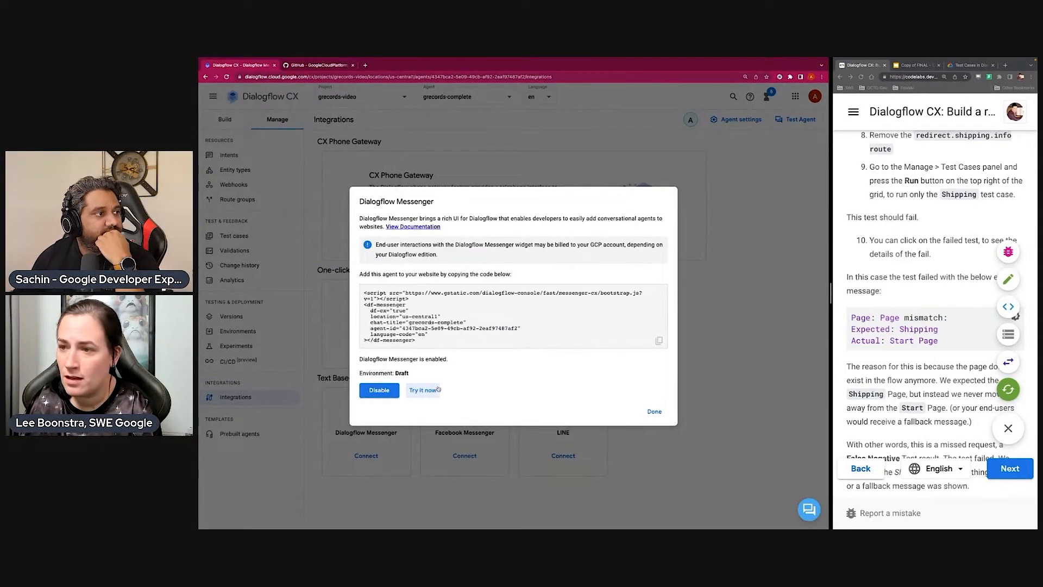
click(808, 509)
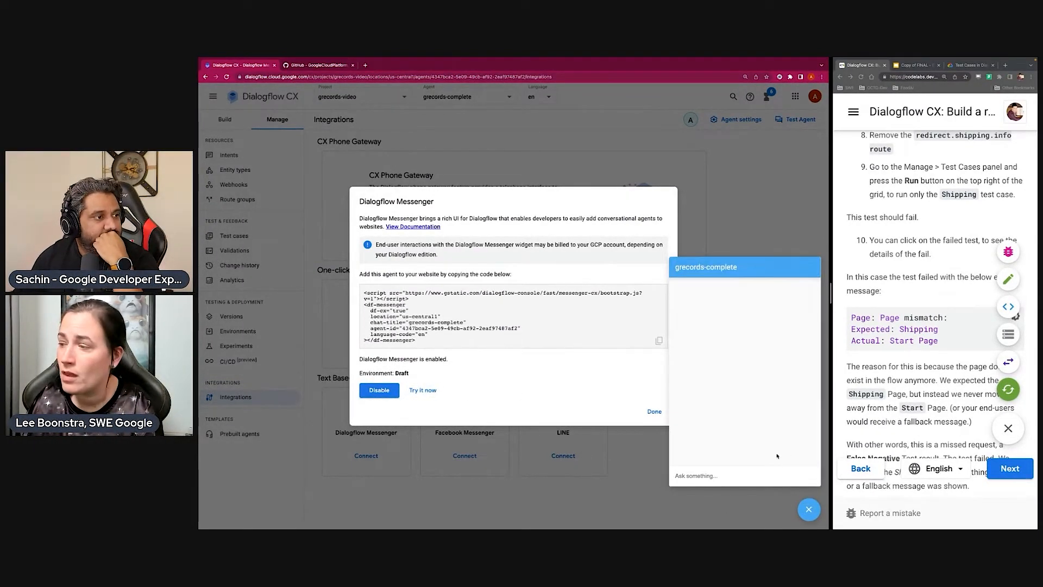
Send "hi" to the agent in the Messenger trial chat and close the integration dialog
click(724, 477)
text(hi)
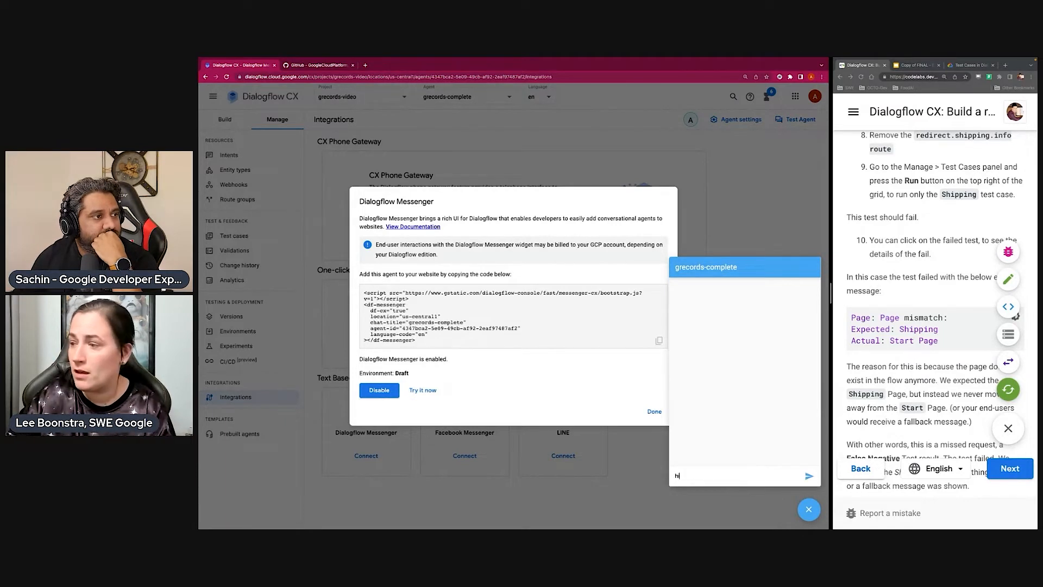
key(Return)
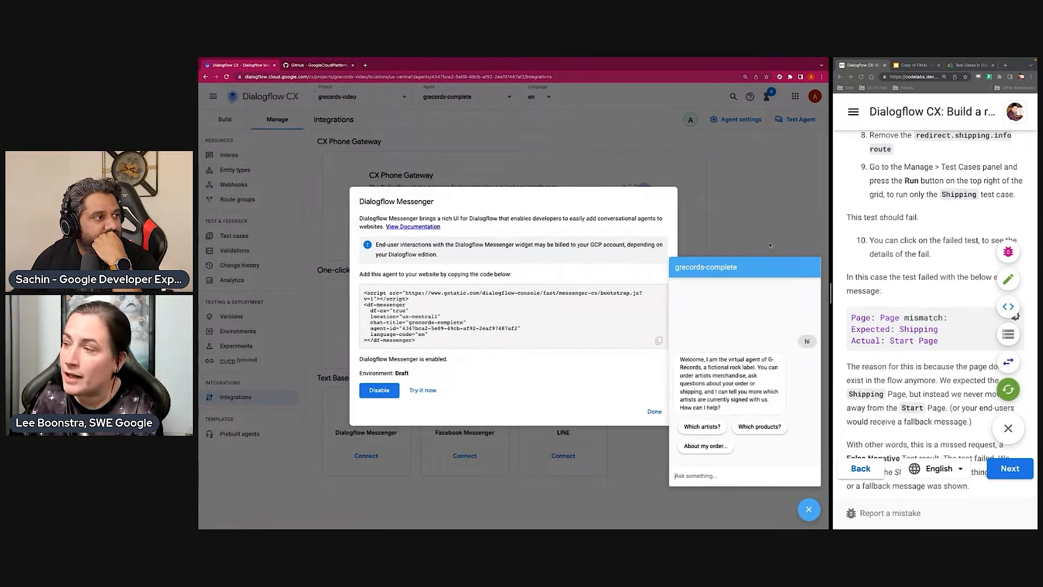
click(744, 225)
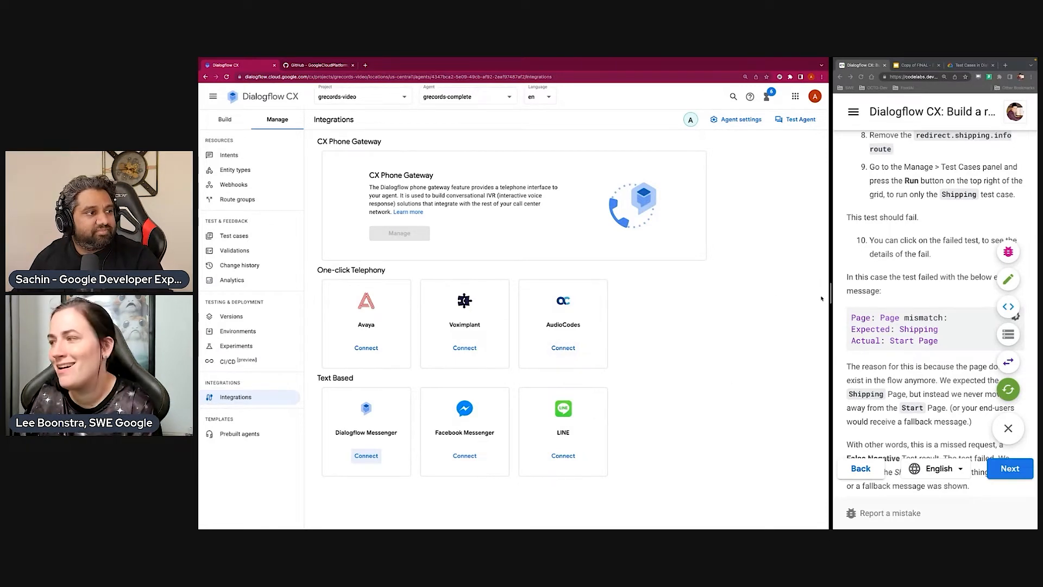
Widen the codelab browser window, switch to the Google Slides presentation and show slide 9, "Conversational AI at Google: the full experience"
drag(830, 294, 542, 309)
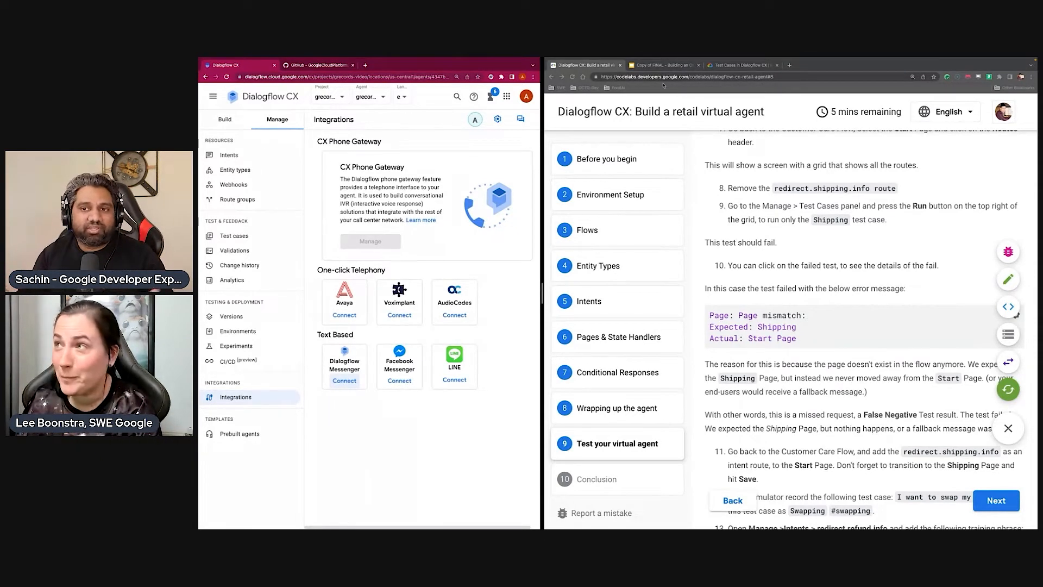
click(664, 65)
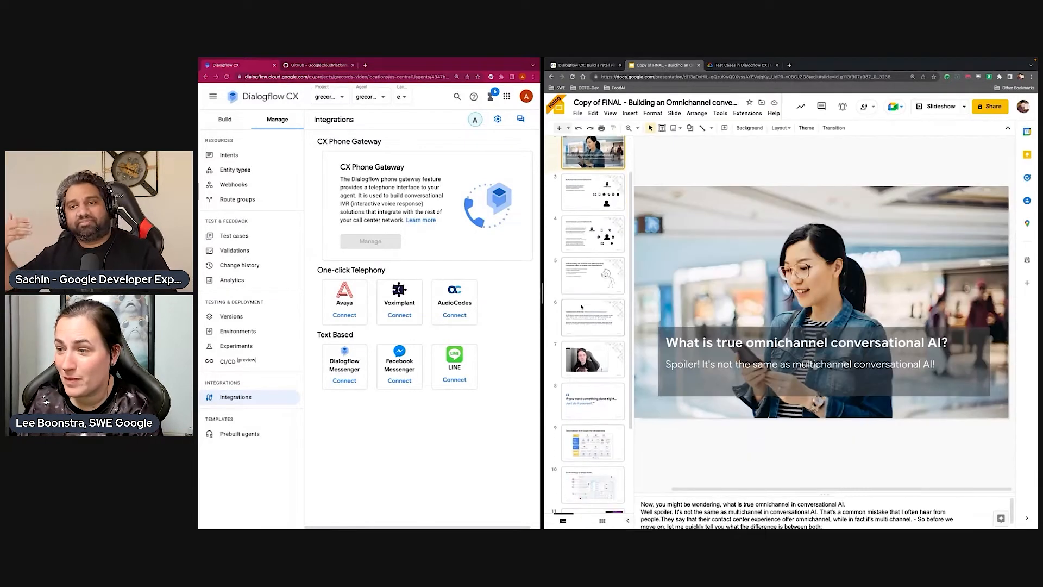
scroll(581, 306, down, 3)
click(592, 353)
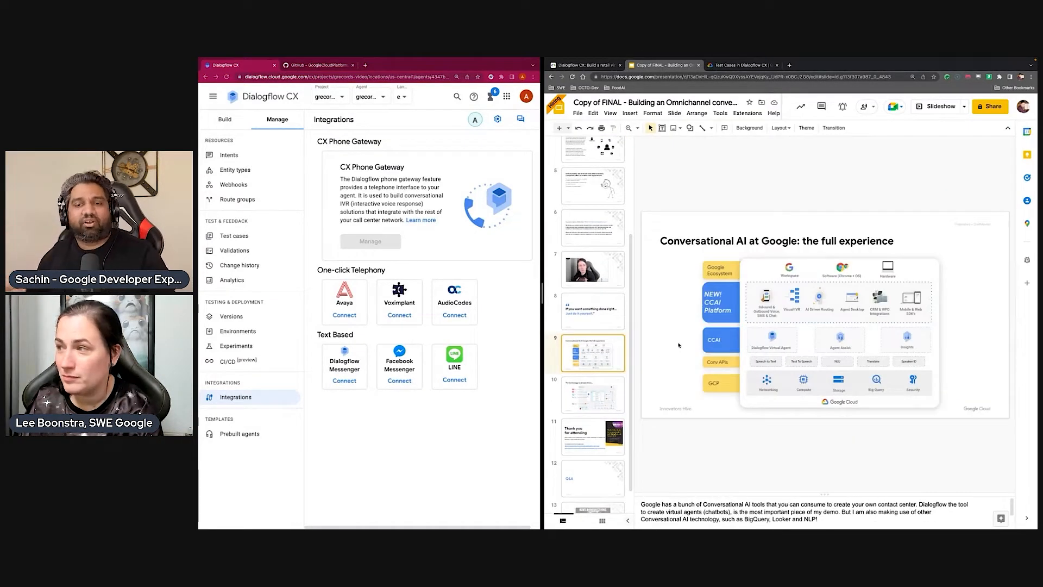